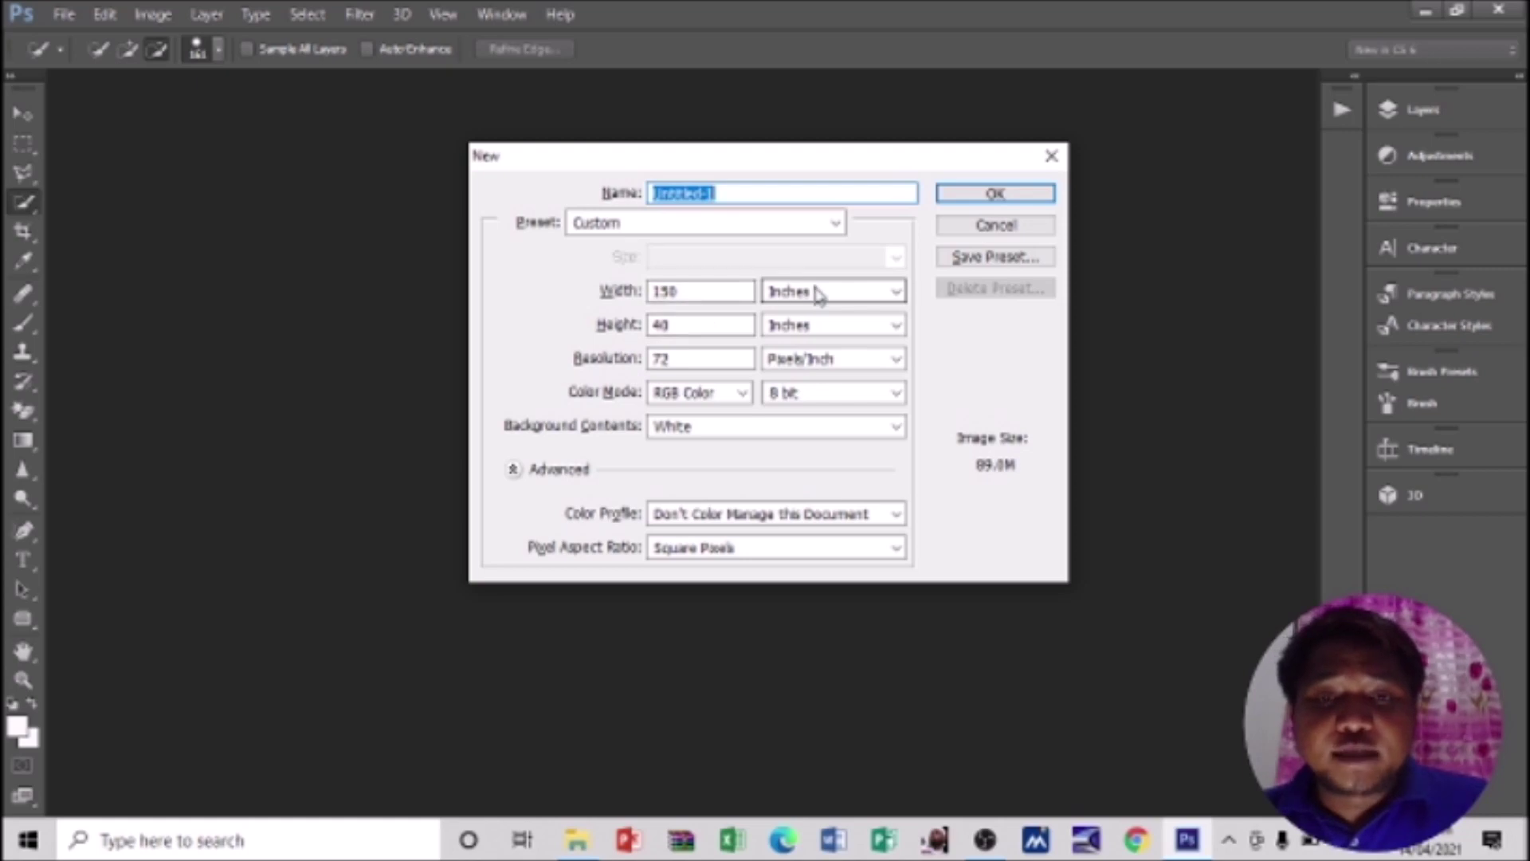
# Step: Create a new document measuring 1000 by 1000 pixels
pyautogui.click(813, 292)
pyautogui.click(811, 317)
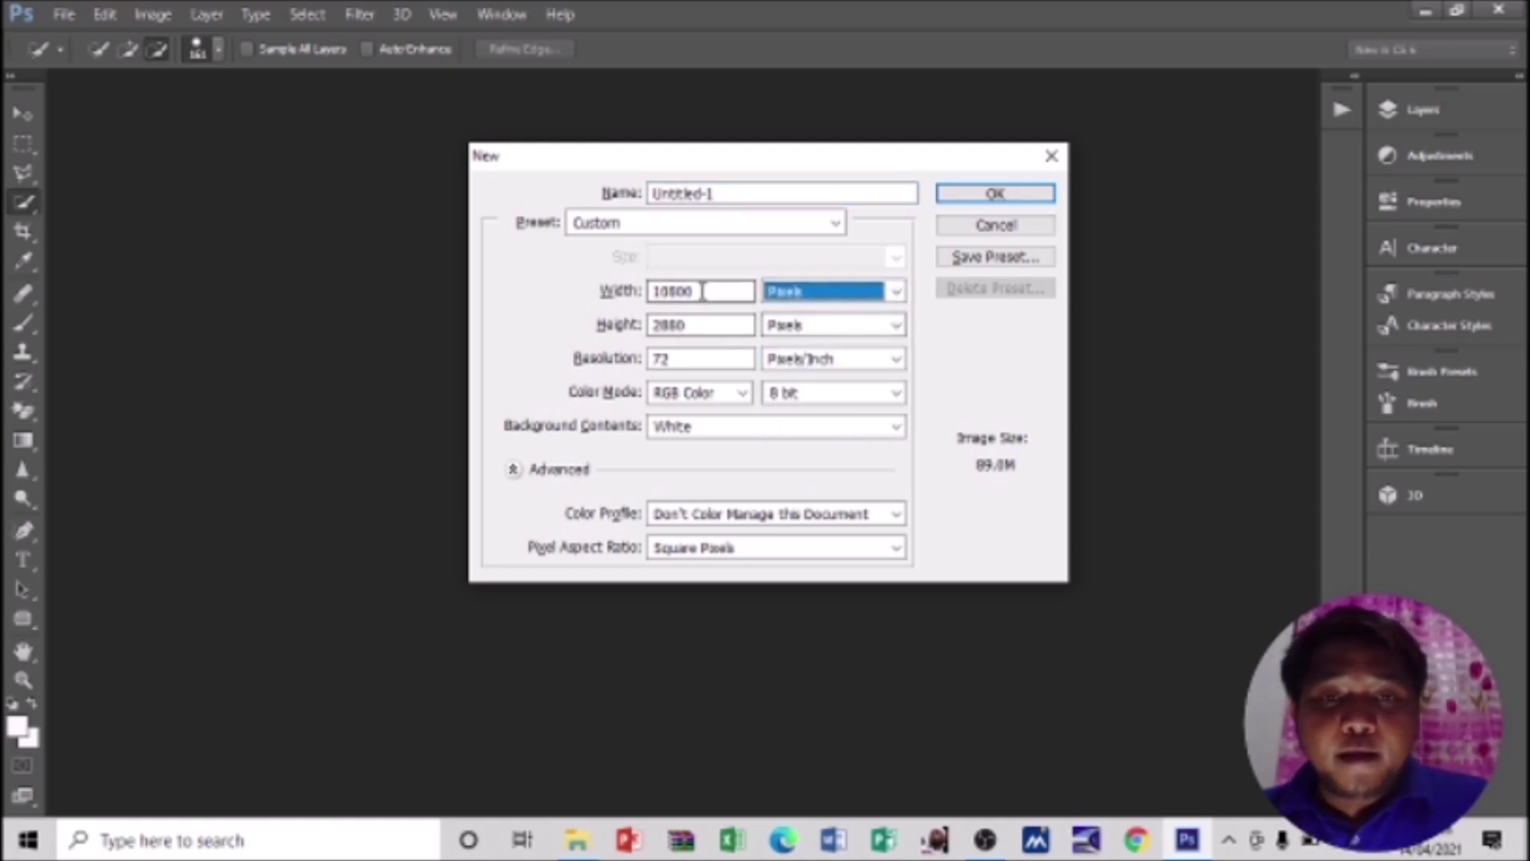
pyautogui.doubleClick(697, 291)
pyautogui.write('1000')
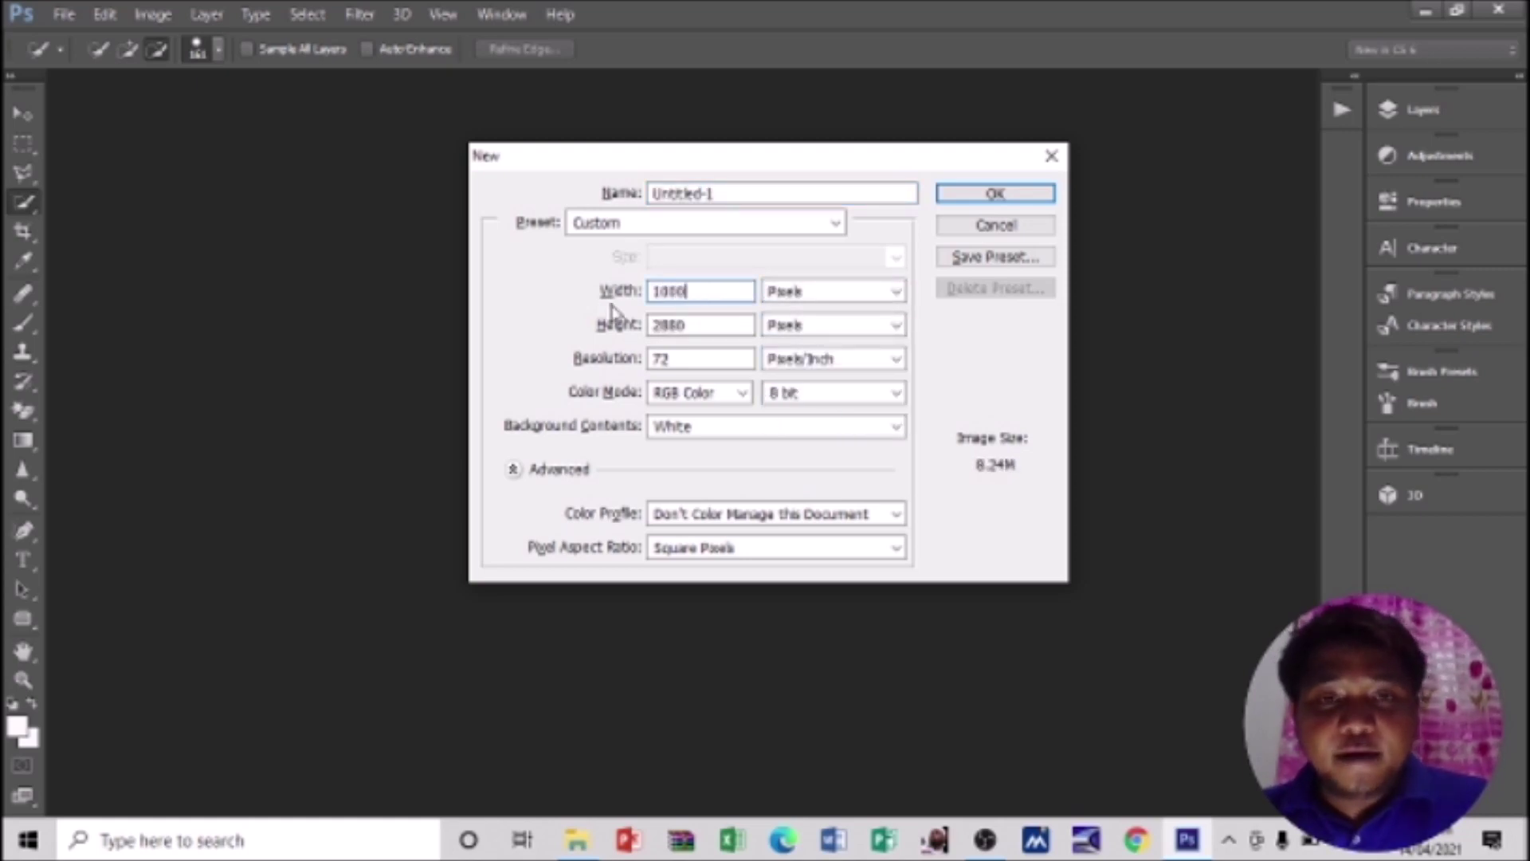
pyautogui.doubleClick(698, 323)
pyautogui.write('1000')
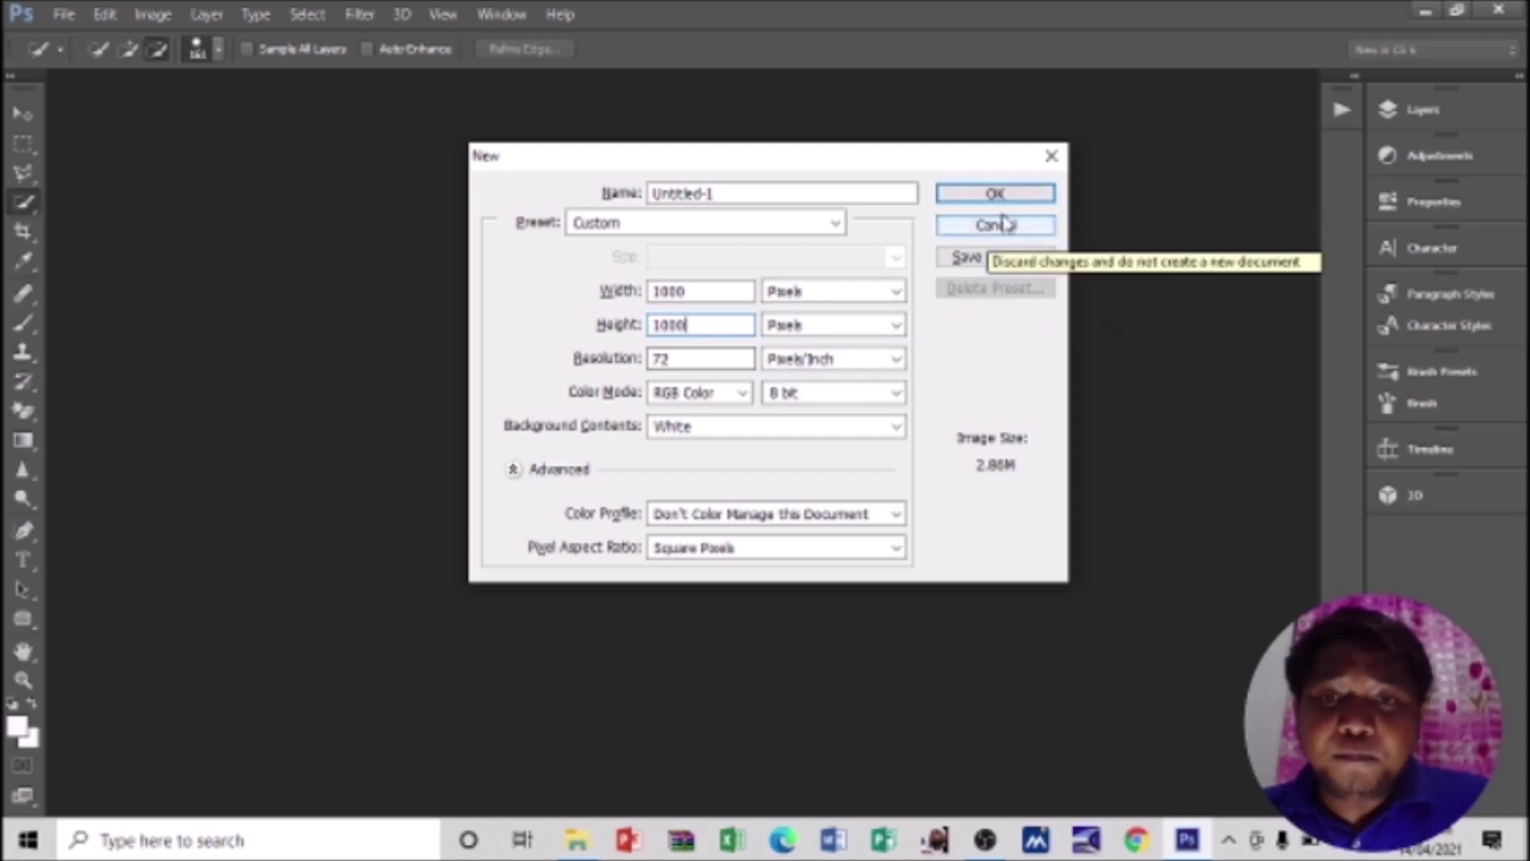
pyautogui.click(1018, 196)
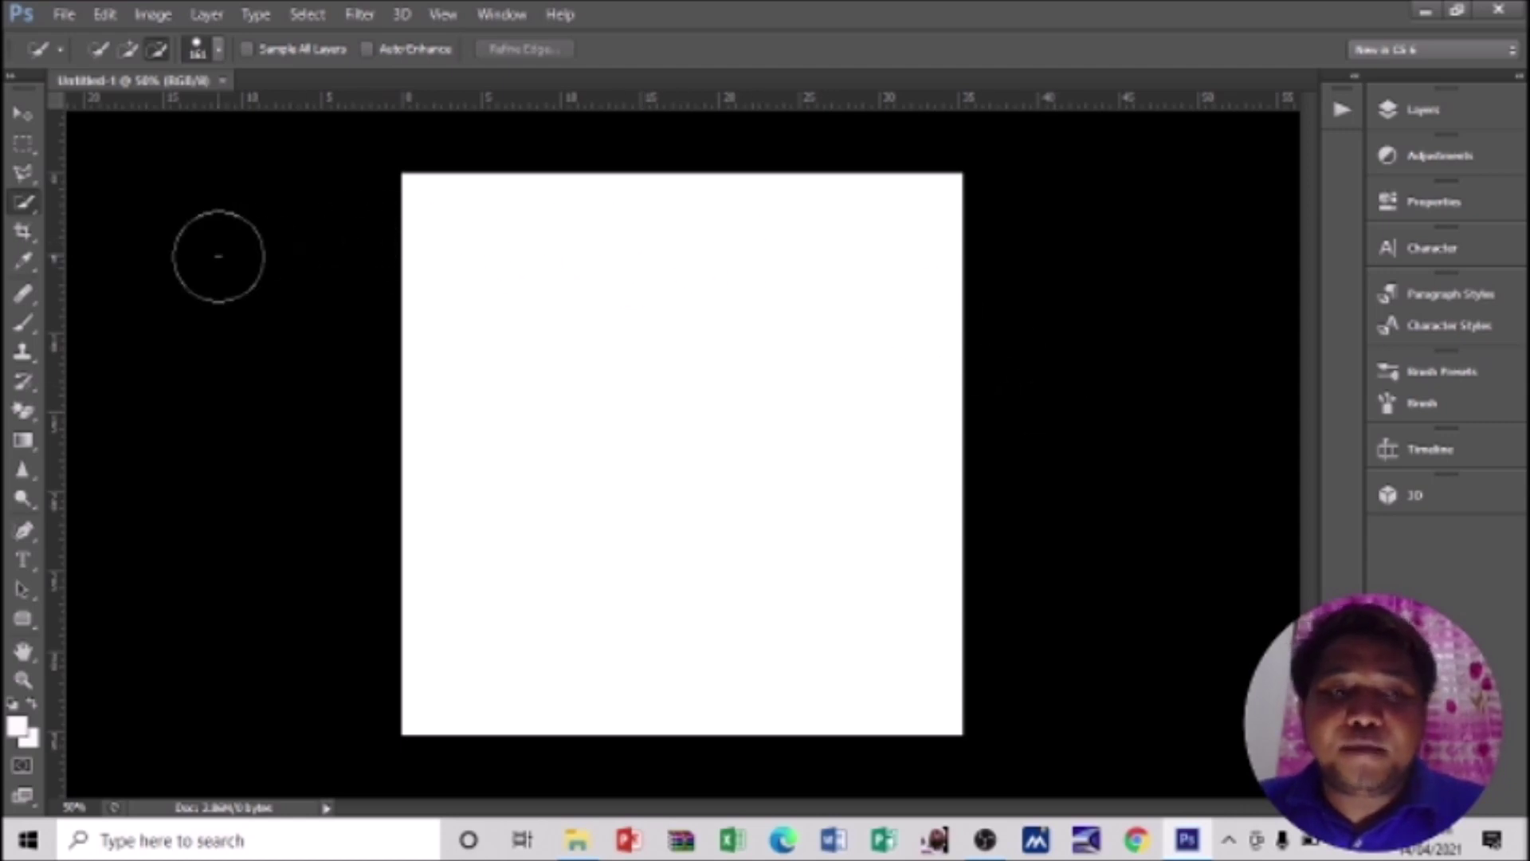
# Step: Open the phone screenshot PNG of the cartoon face from the Pictures library
pyautogui.click(24, 113)
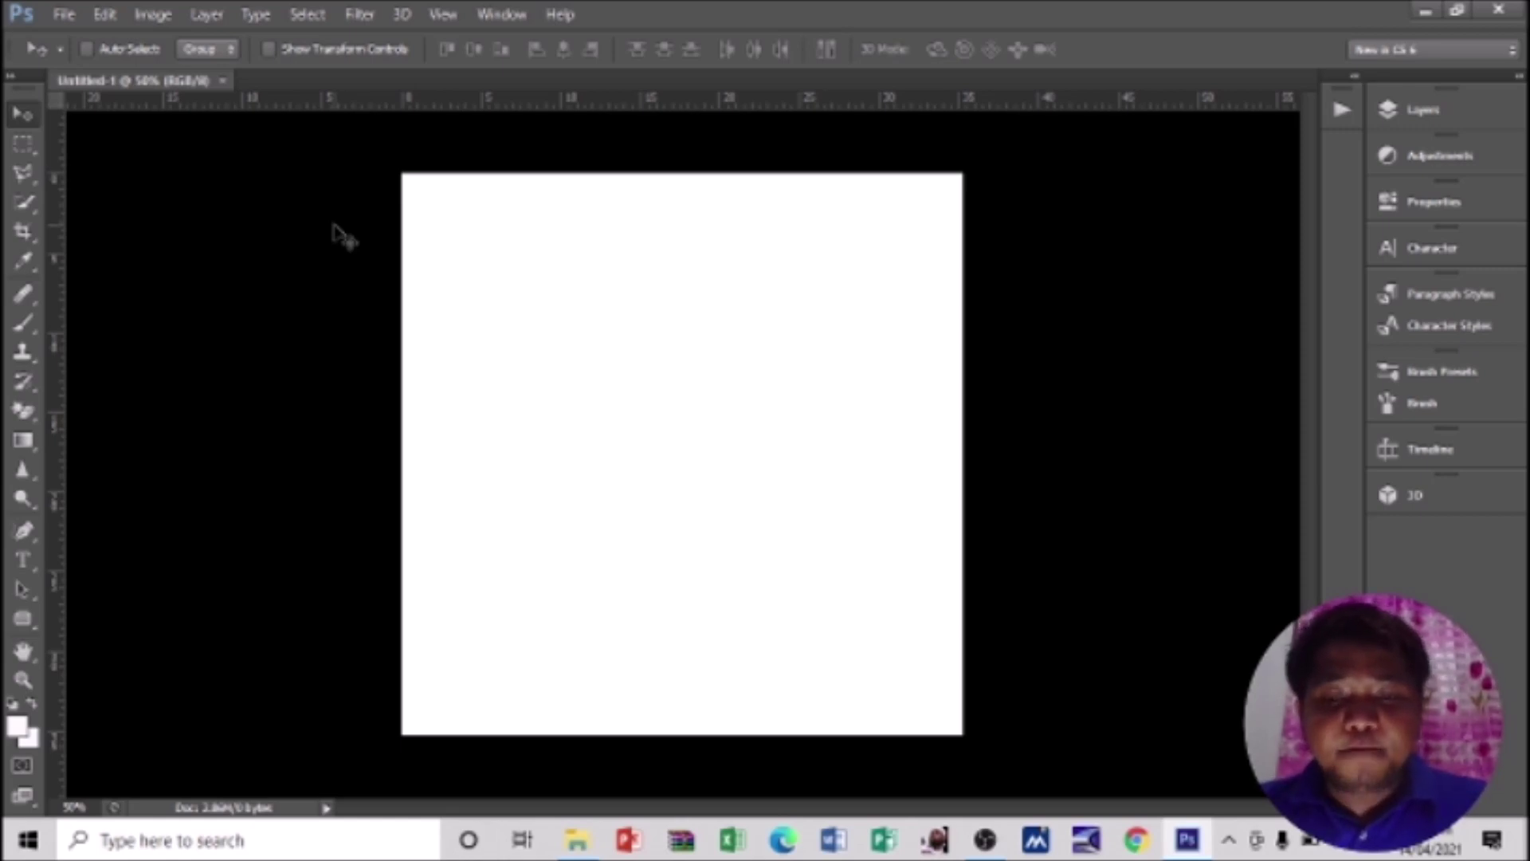
pyautogui.hotkey('ctrl', 'o')
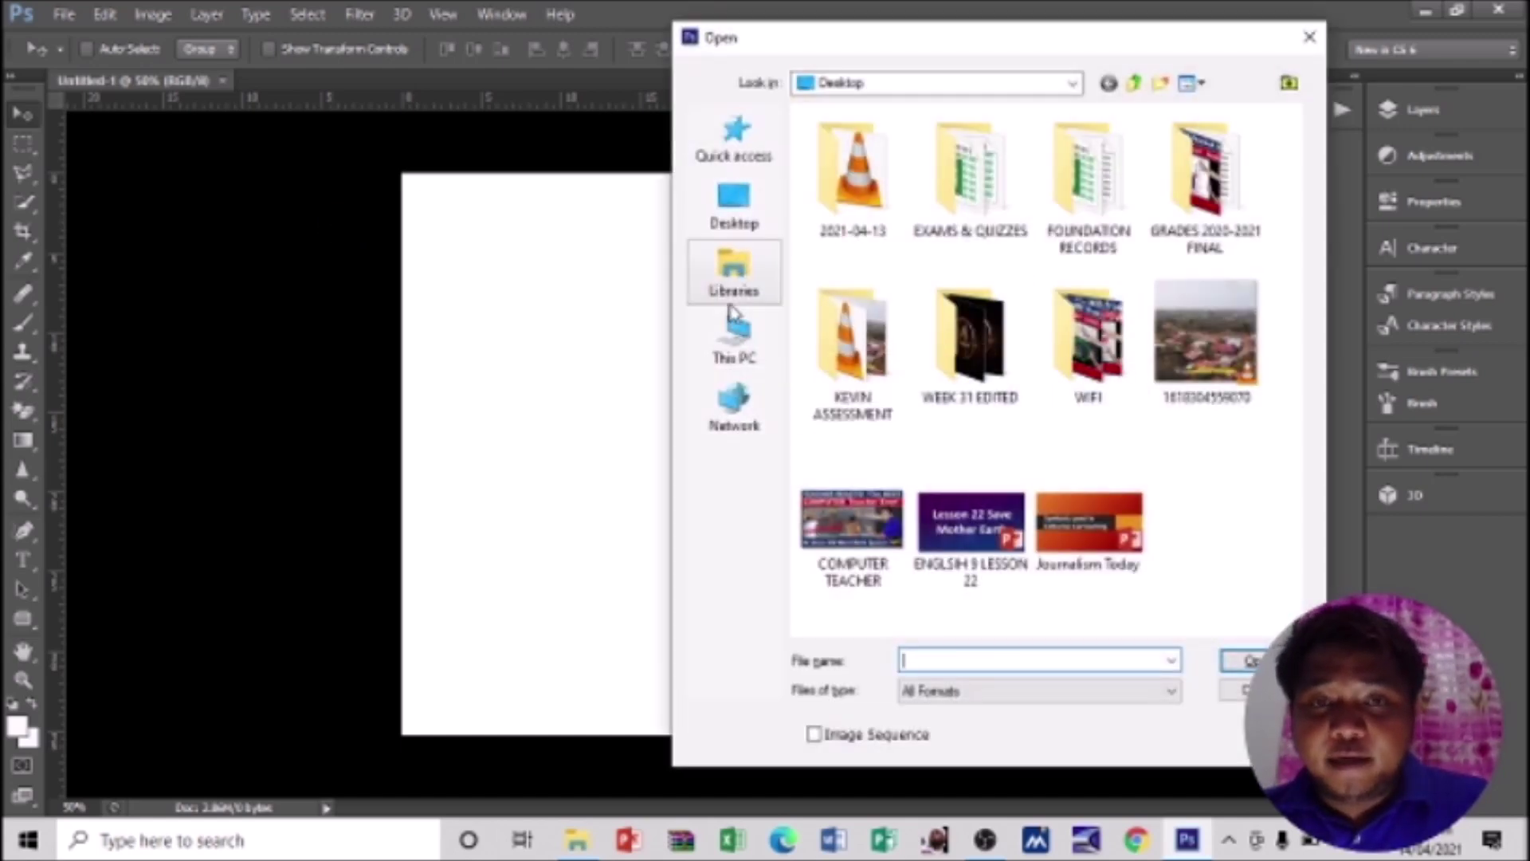
pyautogui.click(734, 275)
pyautogui.doubleClick(1124, 200)
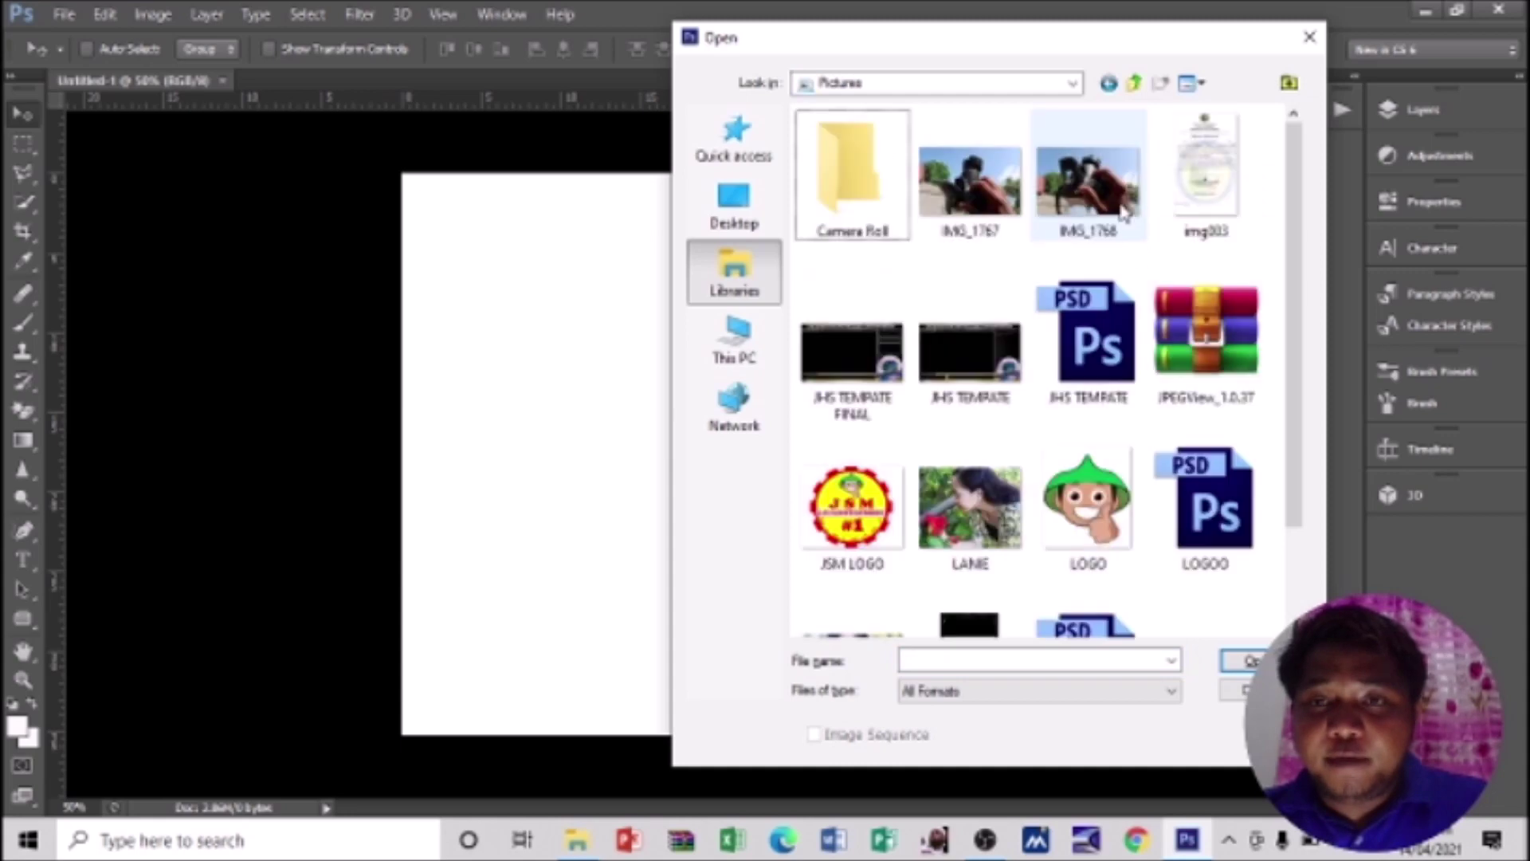
pyautogui.scroll(-1, 1298, 243)
pyautogui.scroll(-2, 1298, 243)
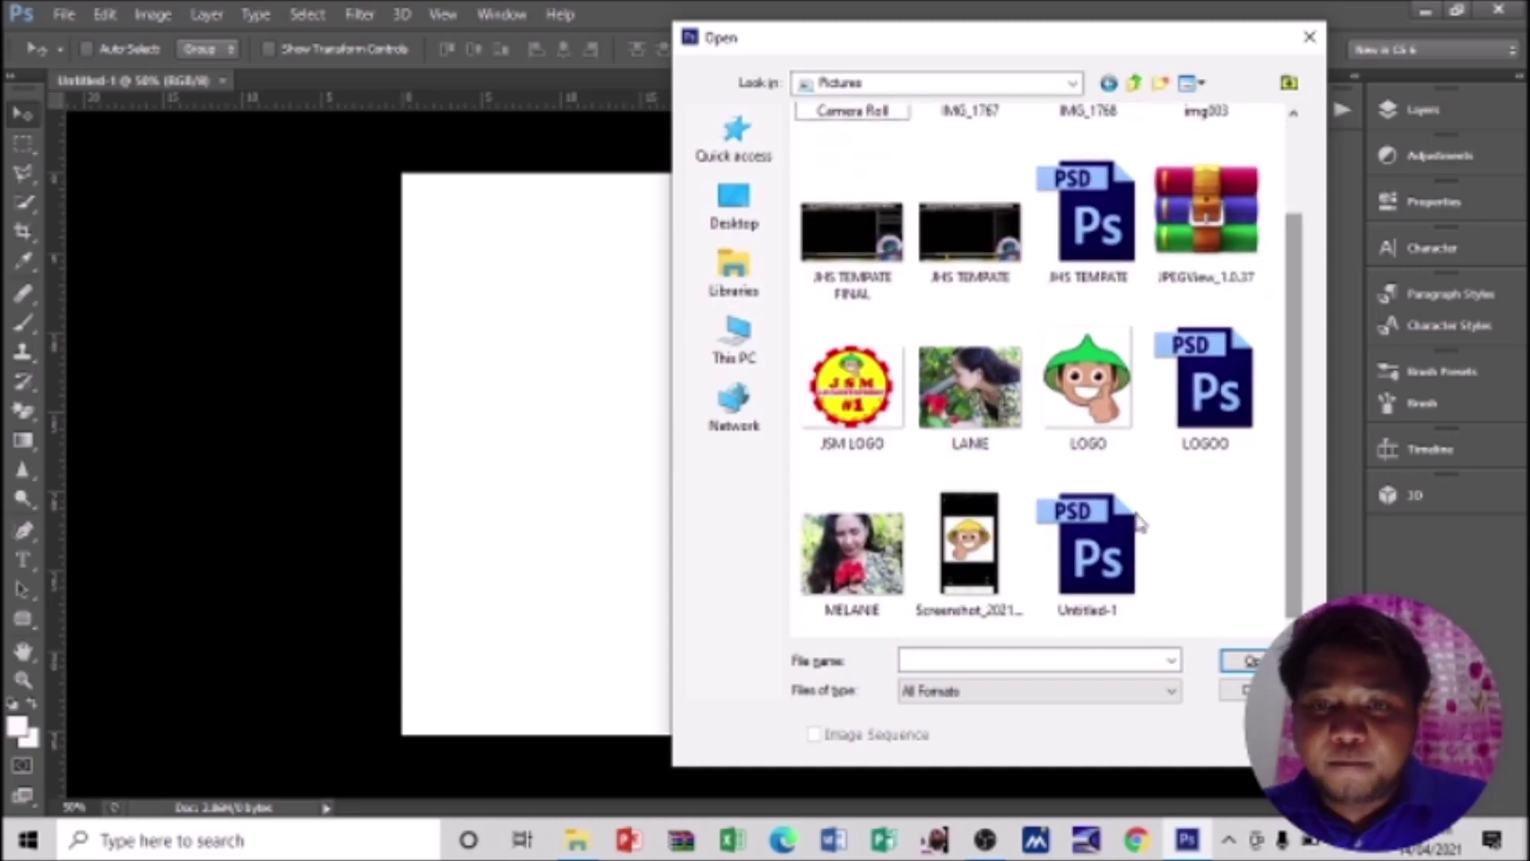
pyautogui.click(968, 558)
pyautogui.click(1268, 660)
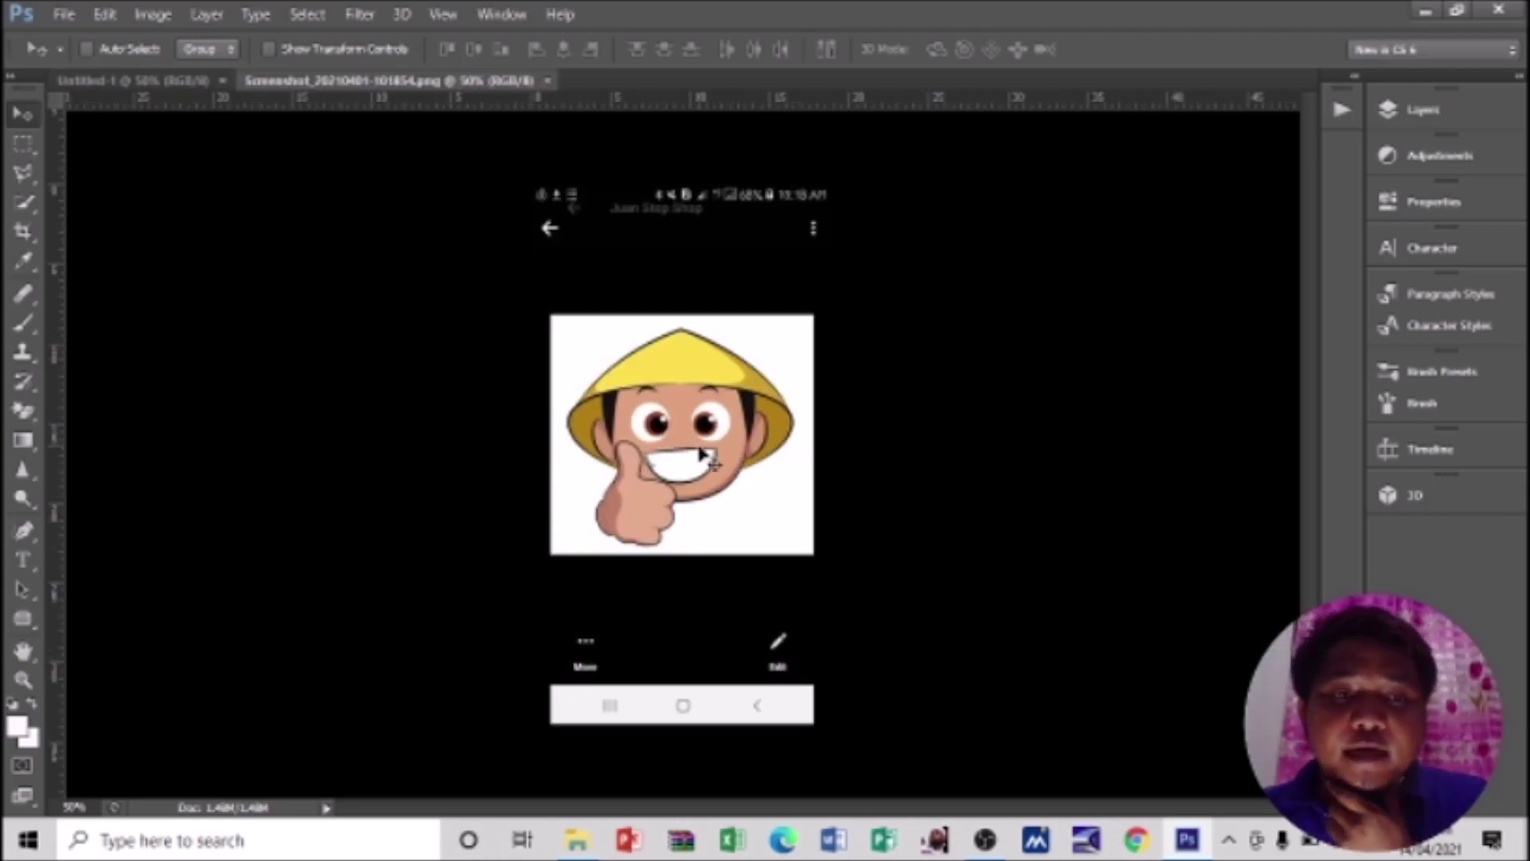
# Step: Crop the screenshot to the white square containing the cartoon face with the yellow hat
pyautogui.click(23, 231)
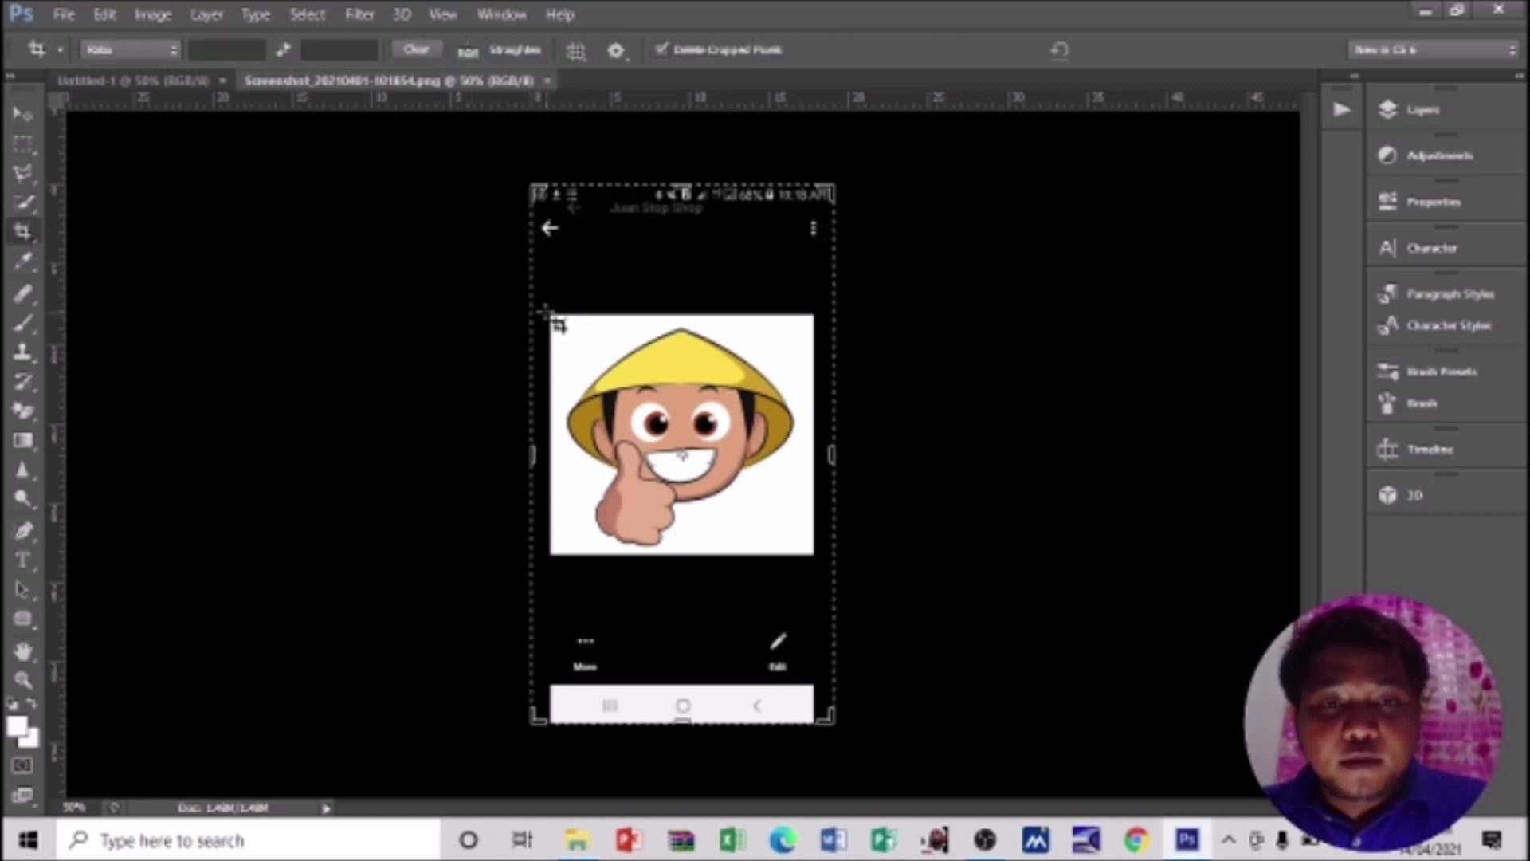
pyautogui.moveTo(548, 315); pyautogui.dragTo(815, 556)
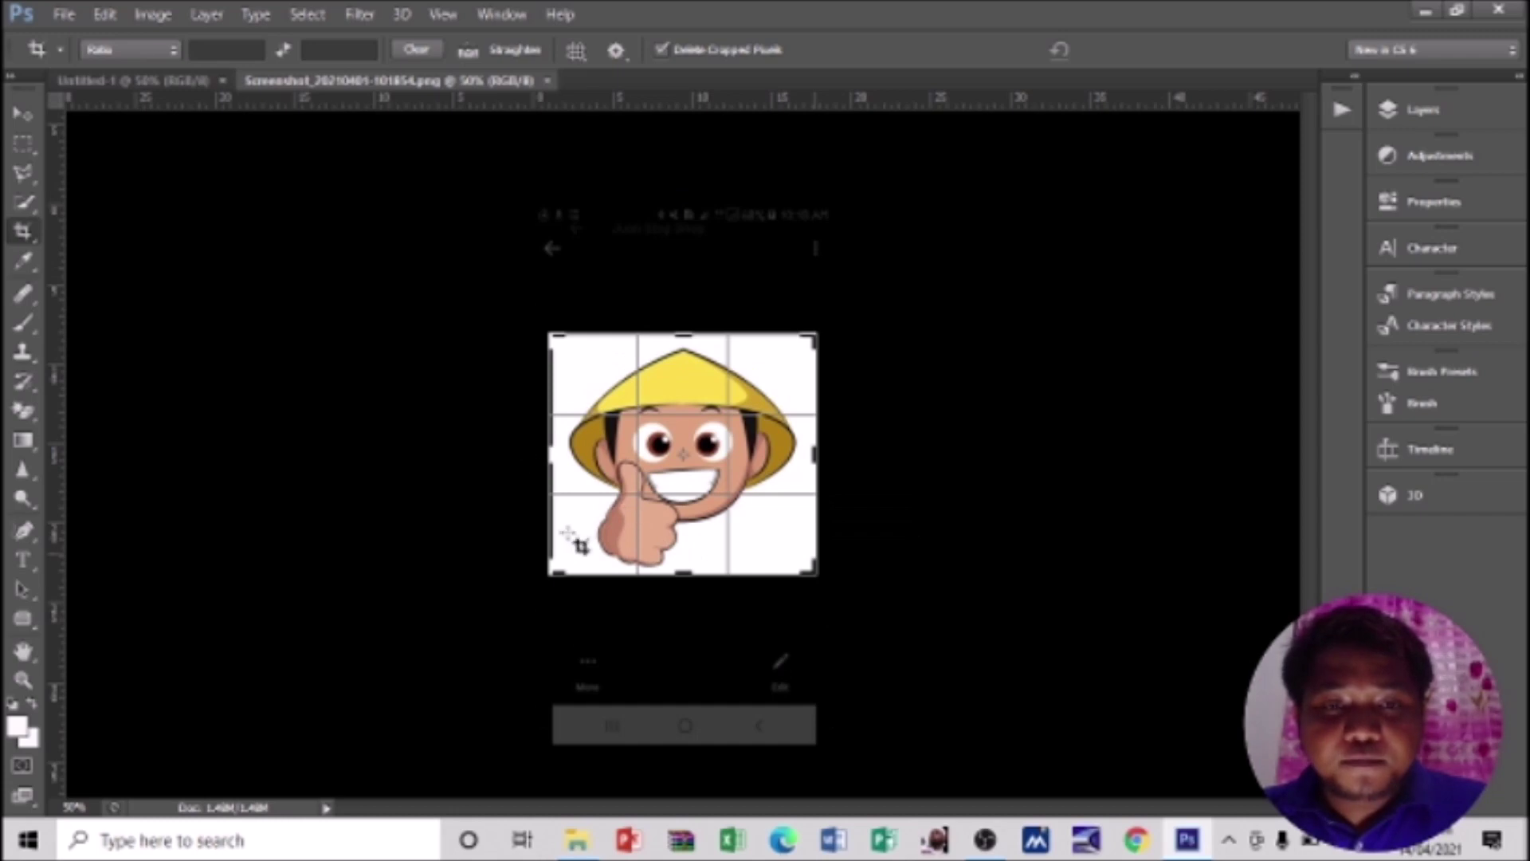
pyautogui.moveTo(556, 572); pyautogui.dragTo(559, 566)
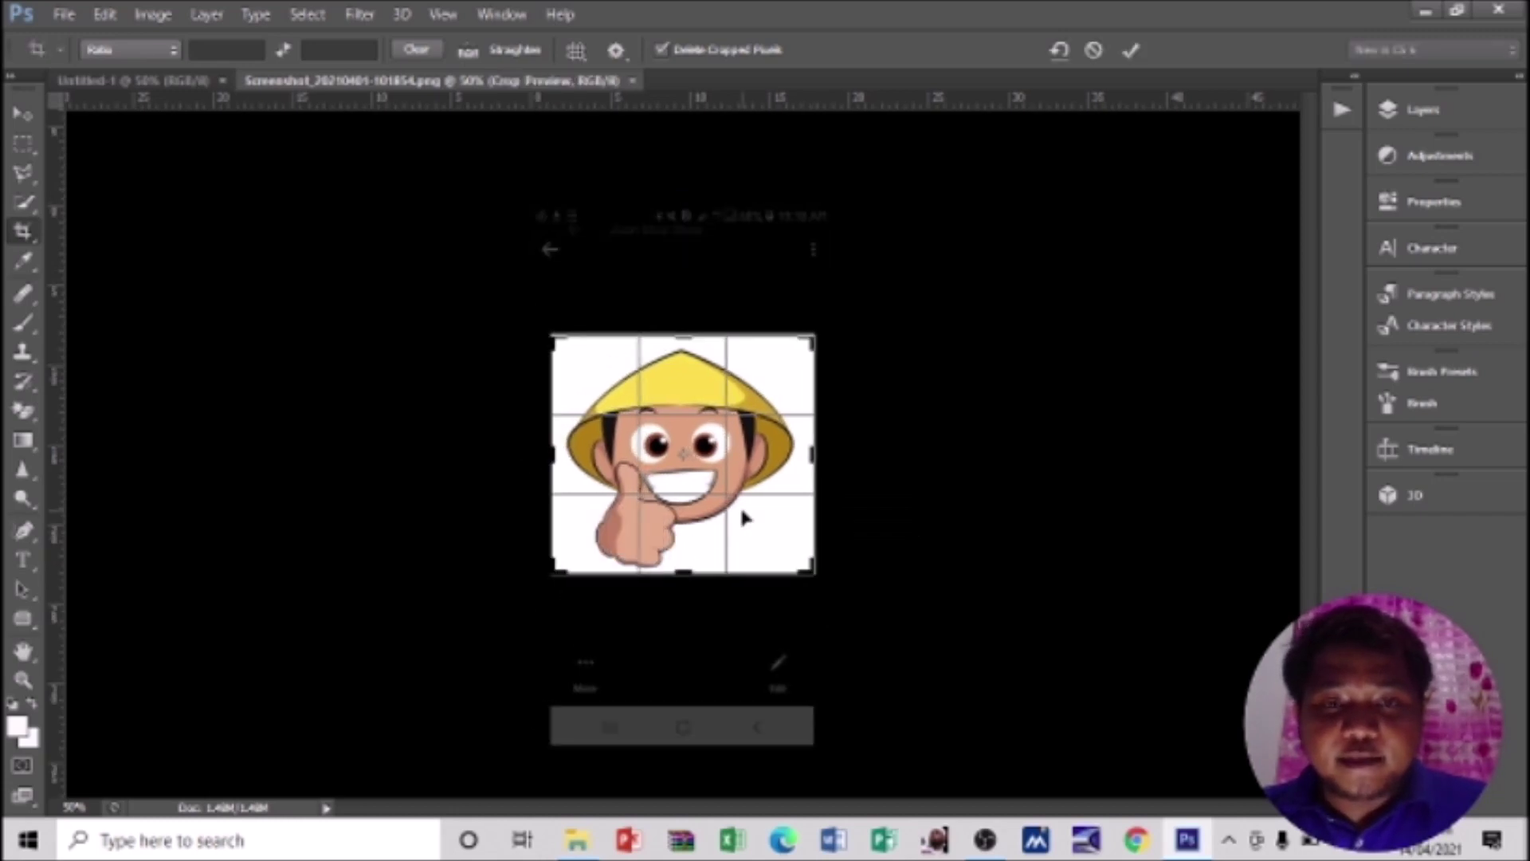
pyautogui.press('Return')
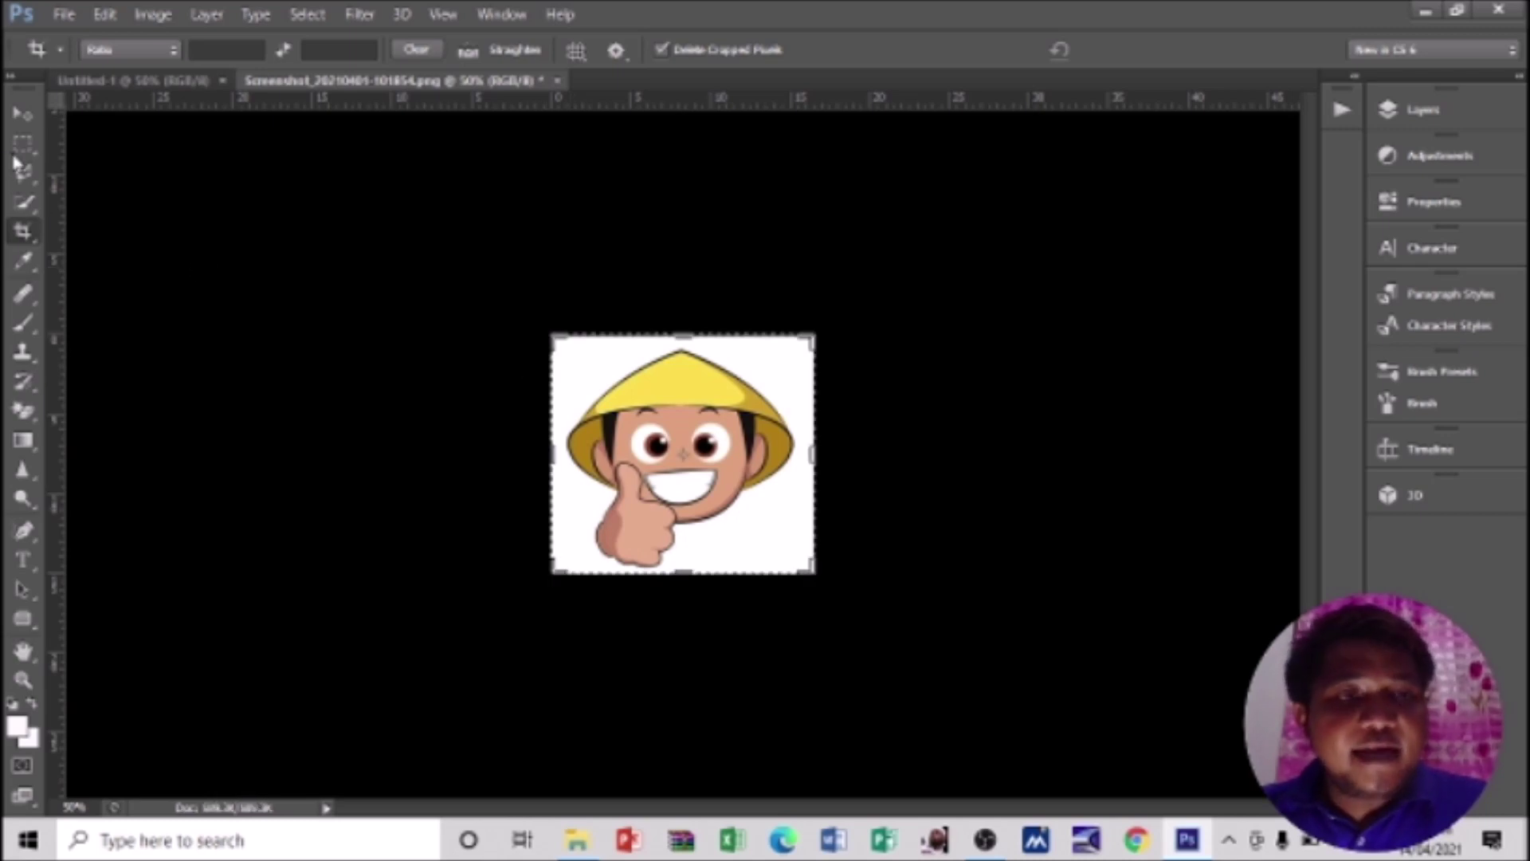
pyautogui.click(23, 143)
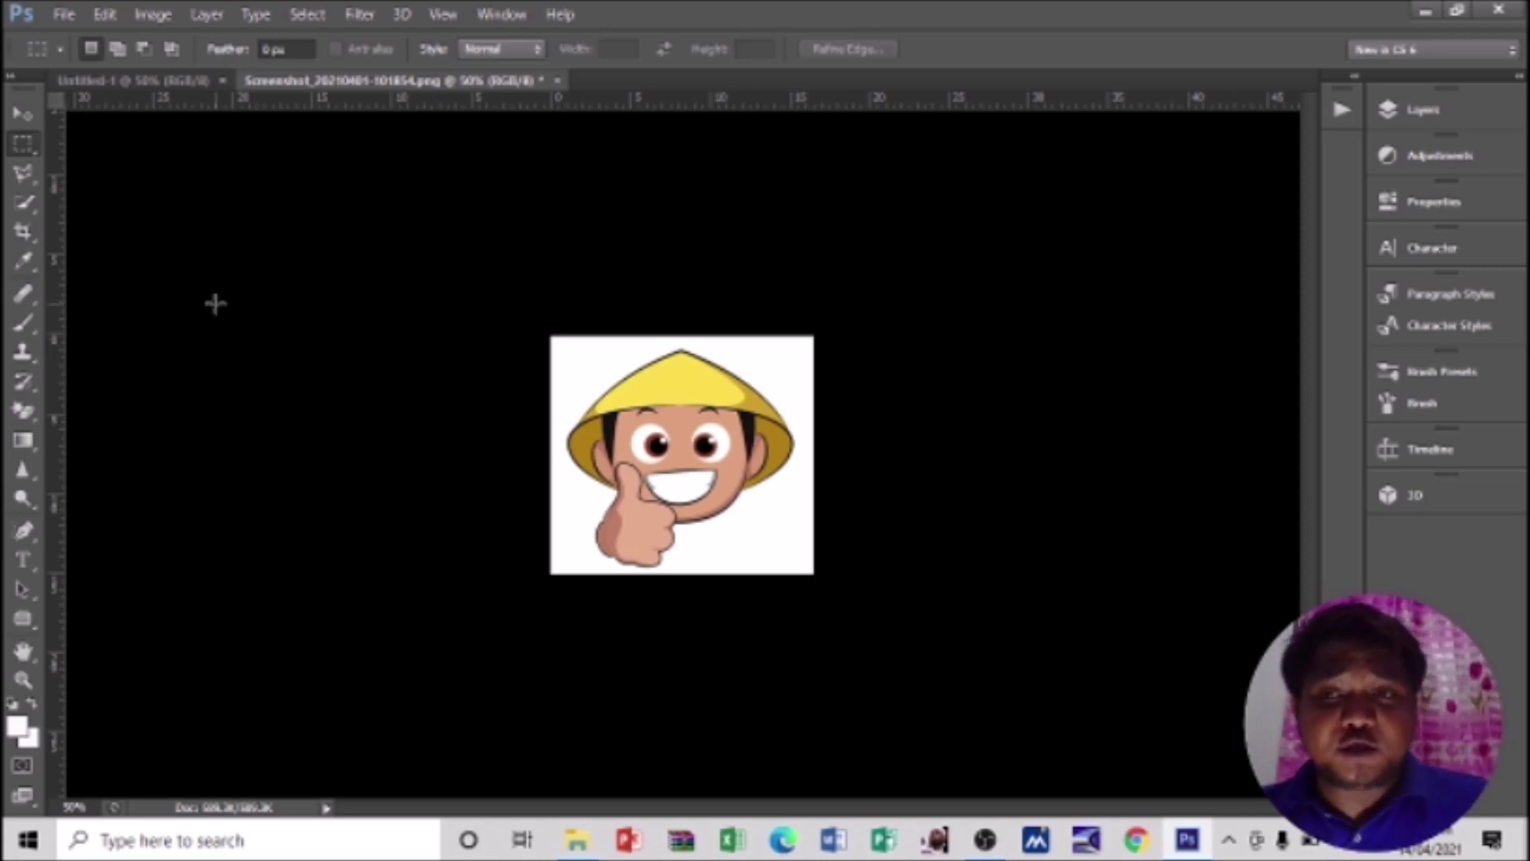
pyautogui.click(1432, 99)
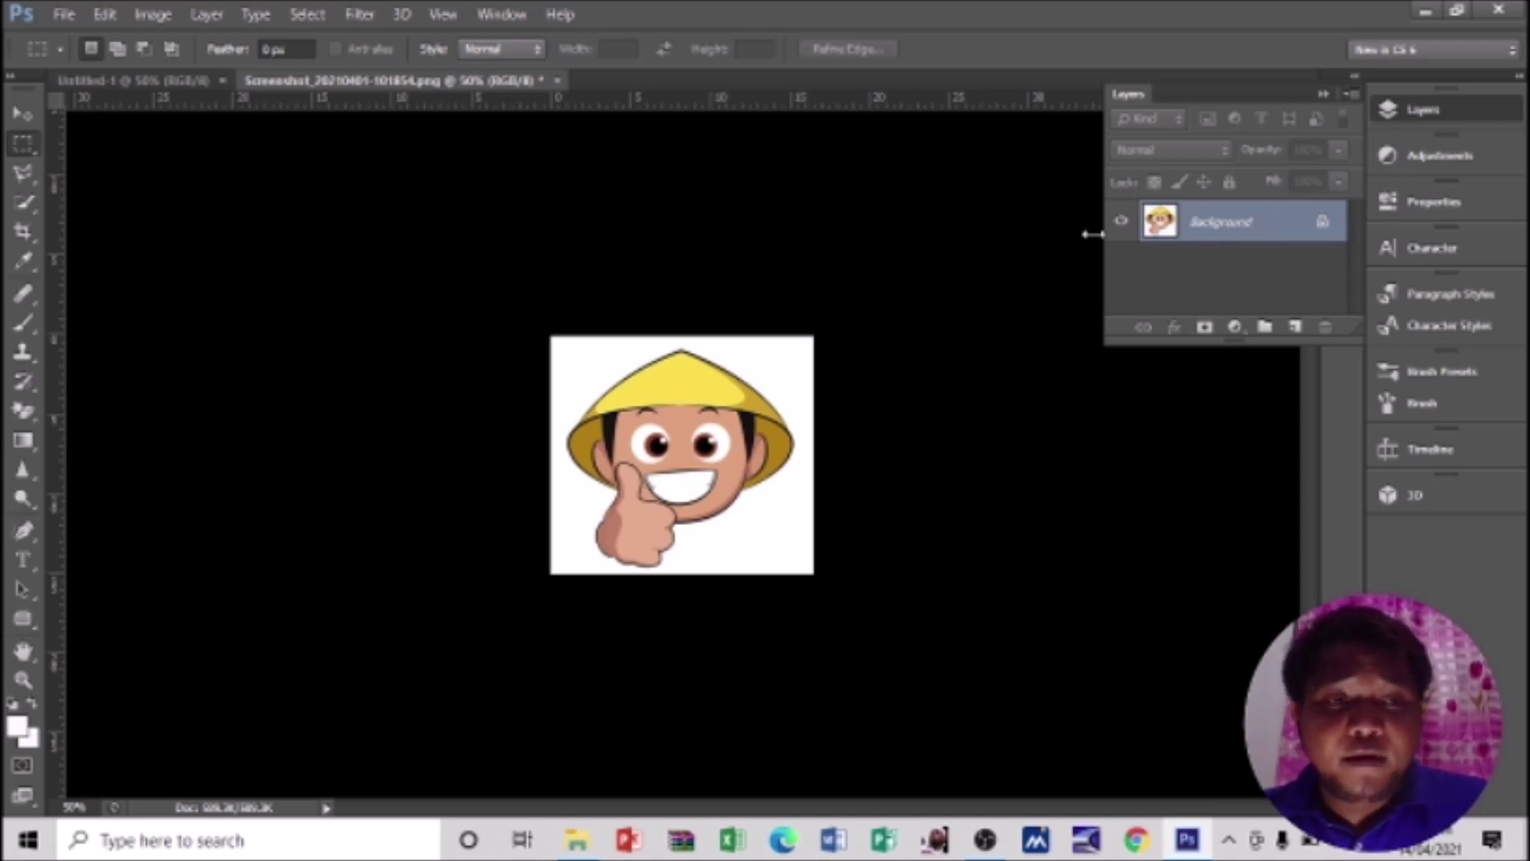
pyautogui.click(36, 415)
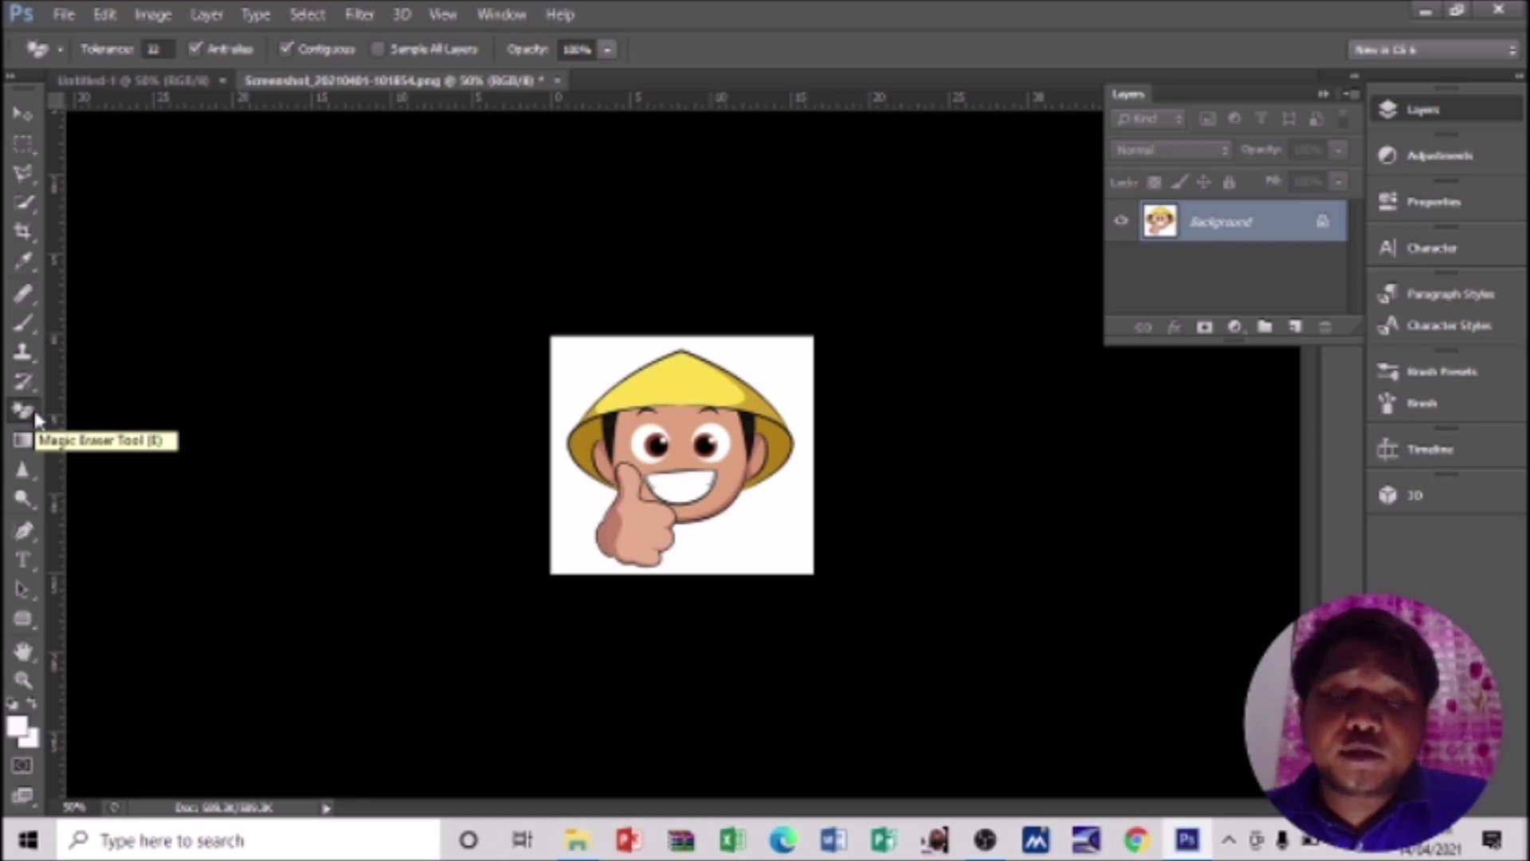
pyautogui.rightClick(35, 414)
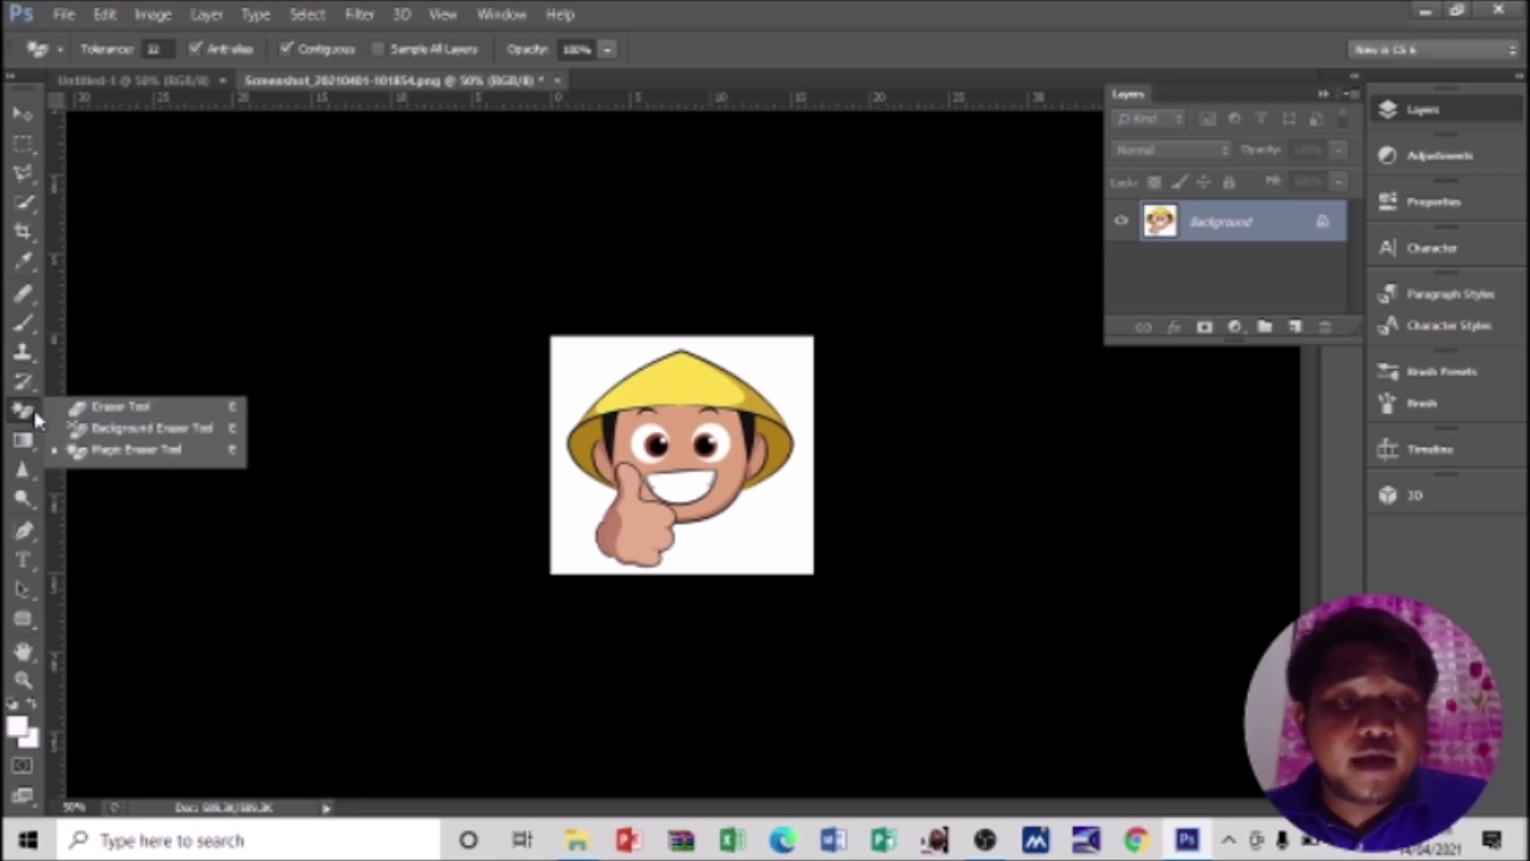
pyautogui.click(107, 452)
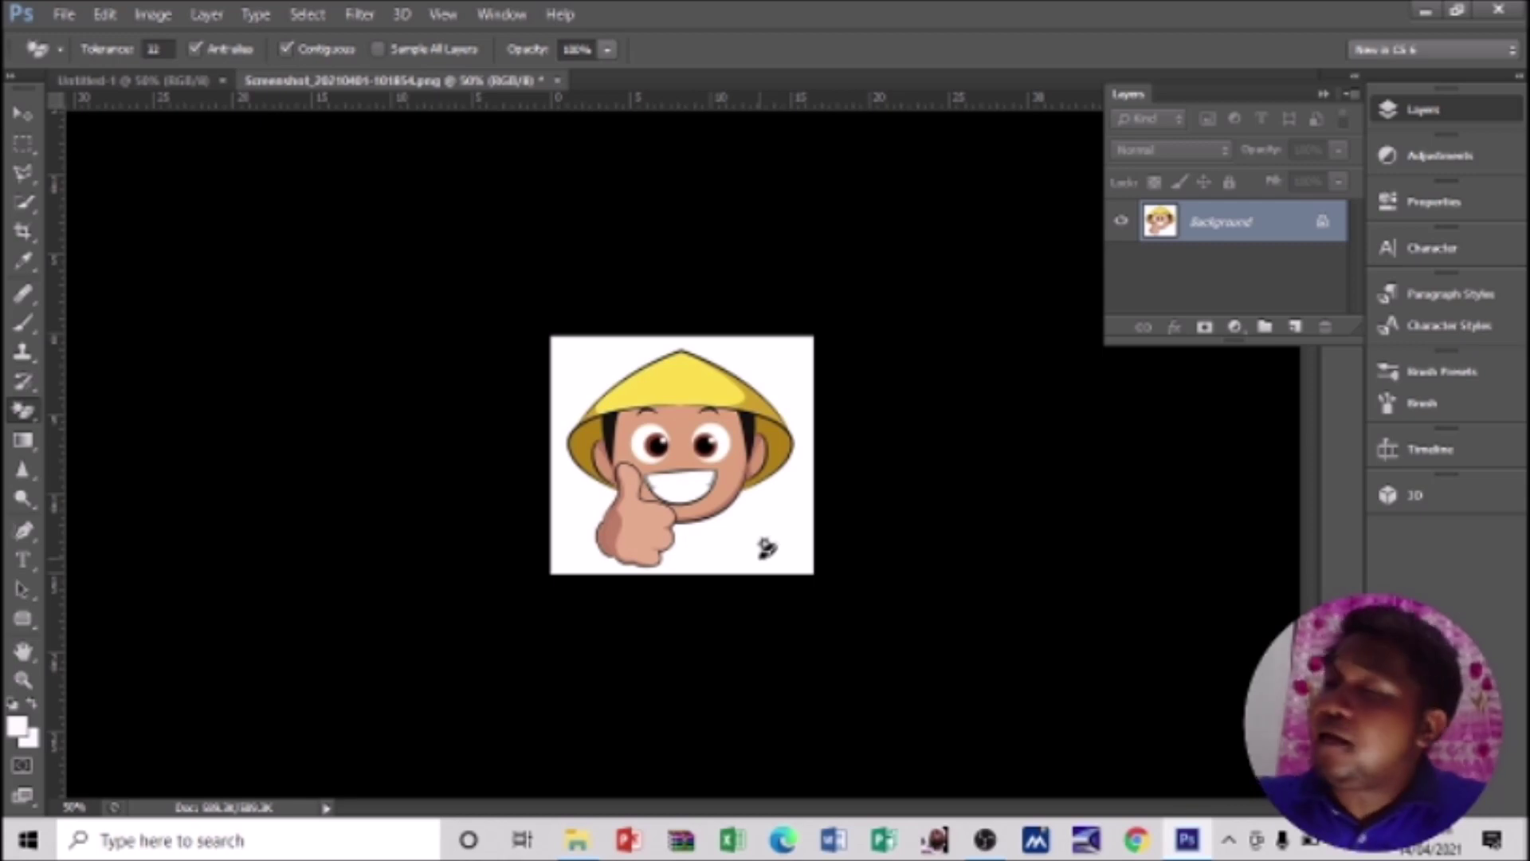
pyautogui.click(767, 547)
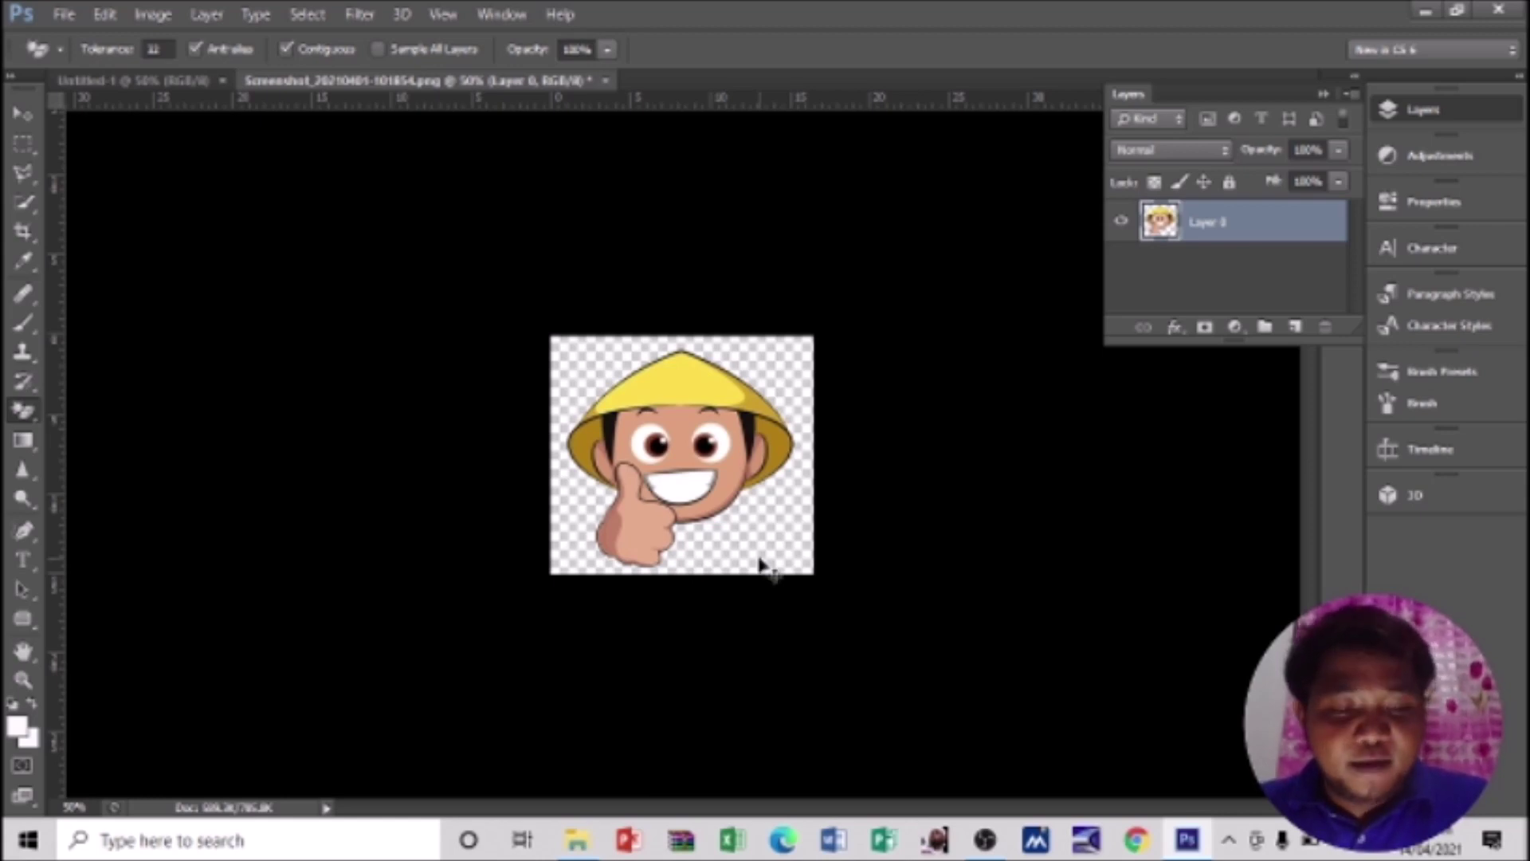
pyautogui.hotkey('ctrl', 'z')
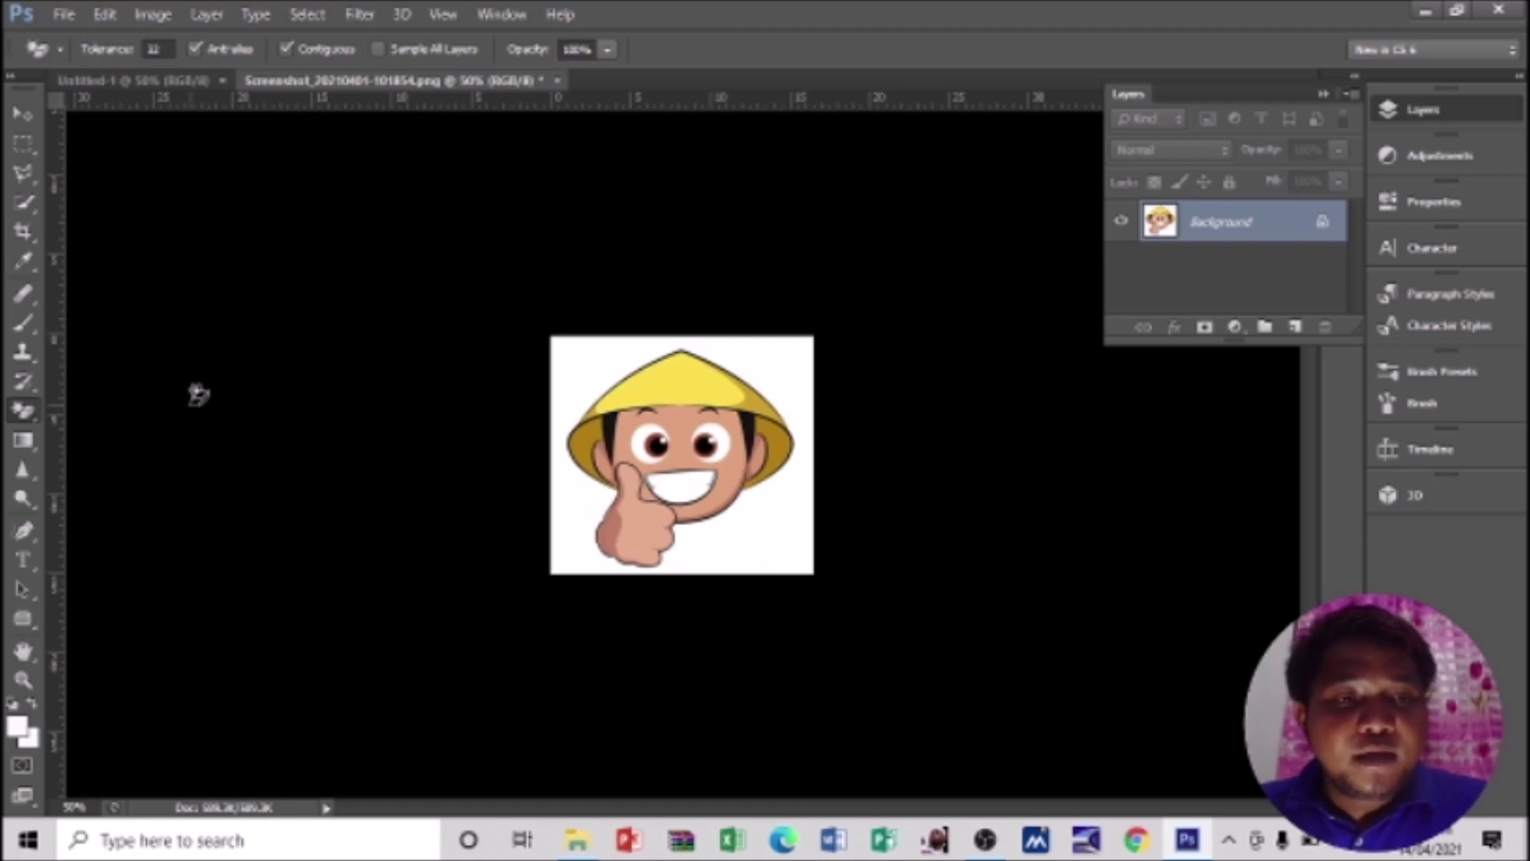
# Step: Erase the white background around the cartoon face with the Magic Eraser Tool
pyautogui.rightClick(25, 418)
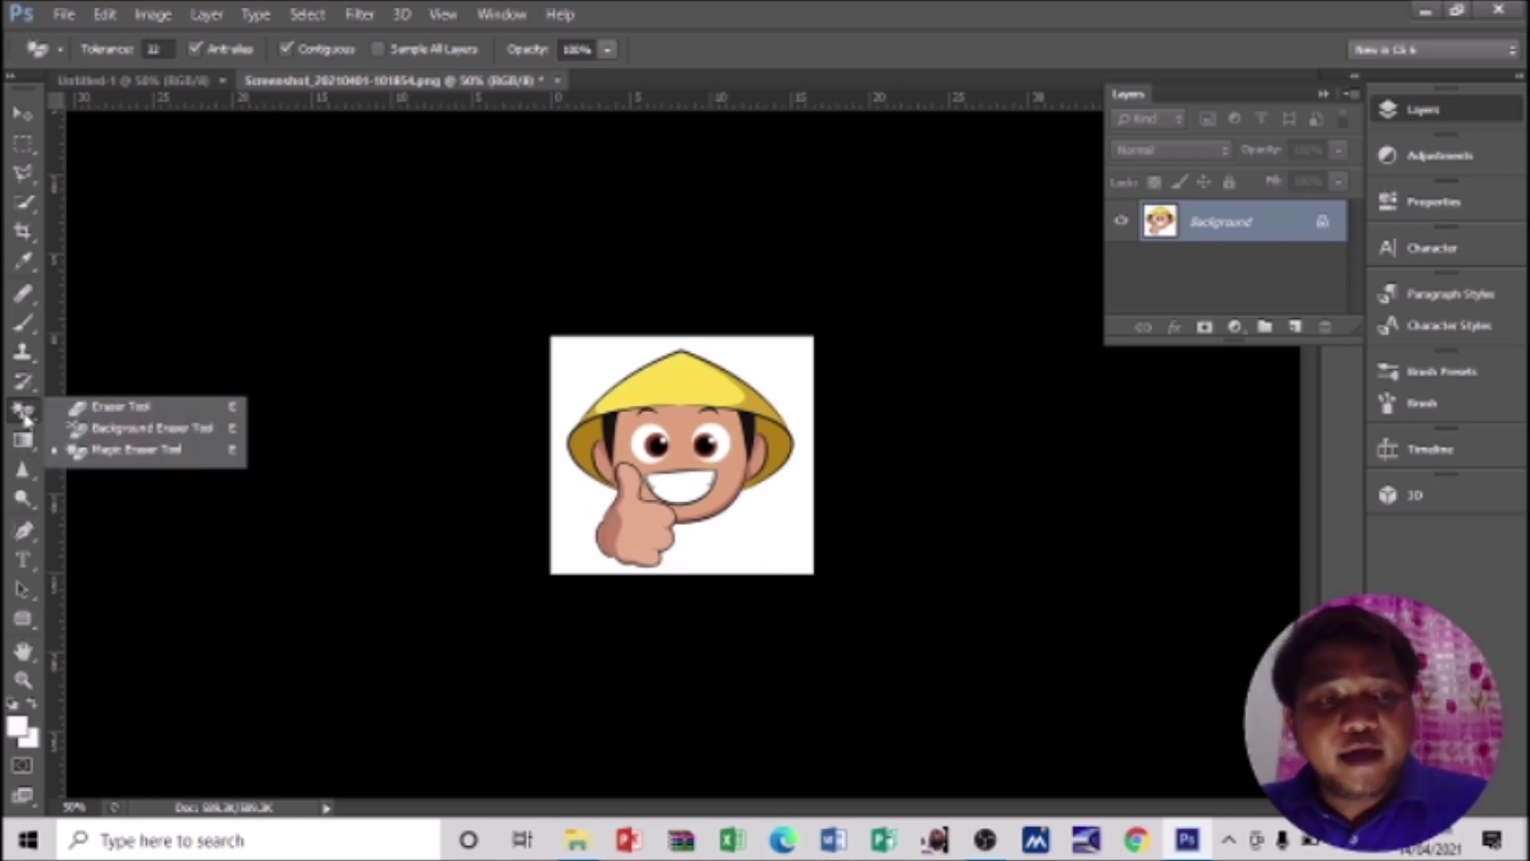
pyautogui.click(91, 456)
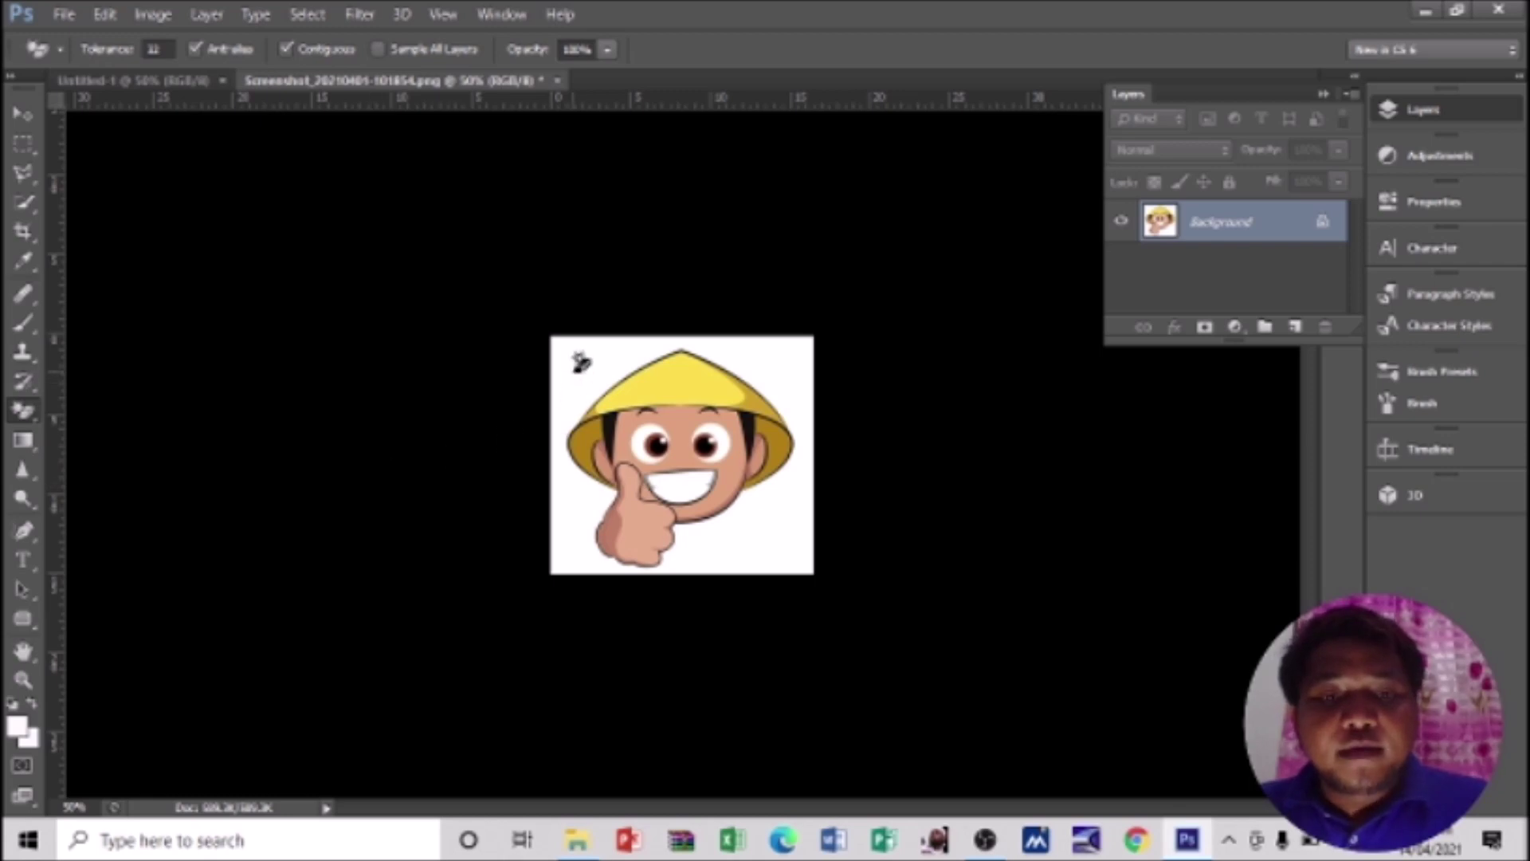
pyautogui.click(580, 363)
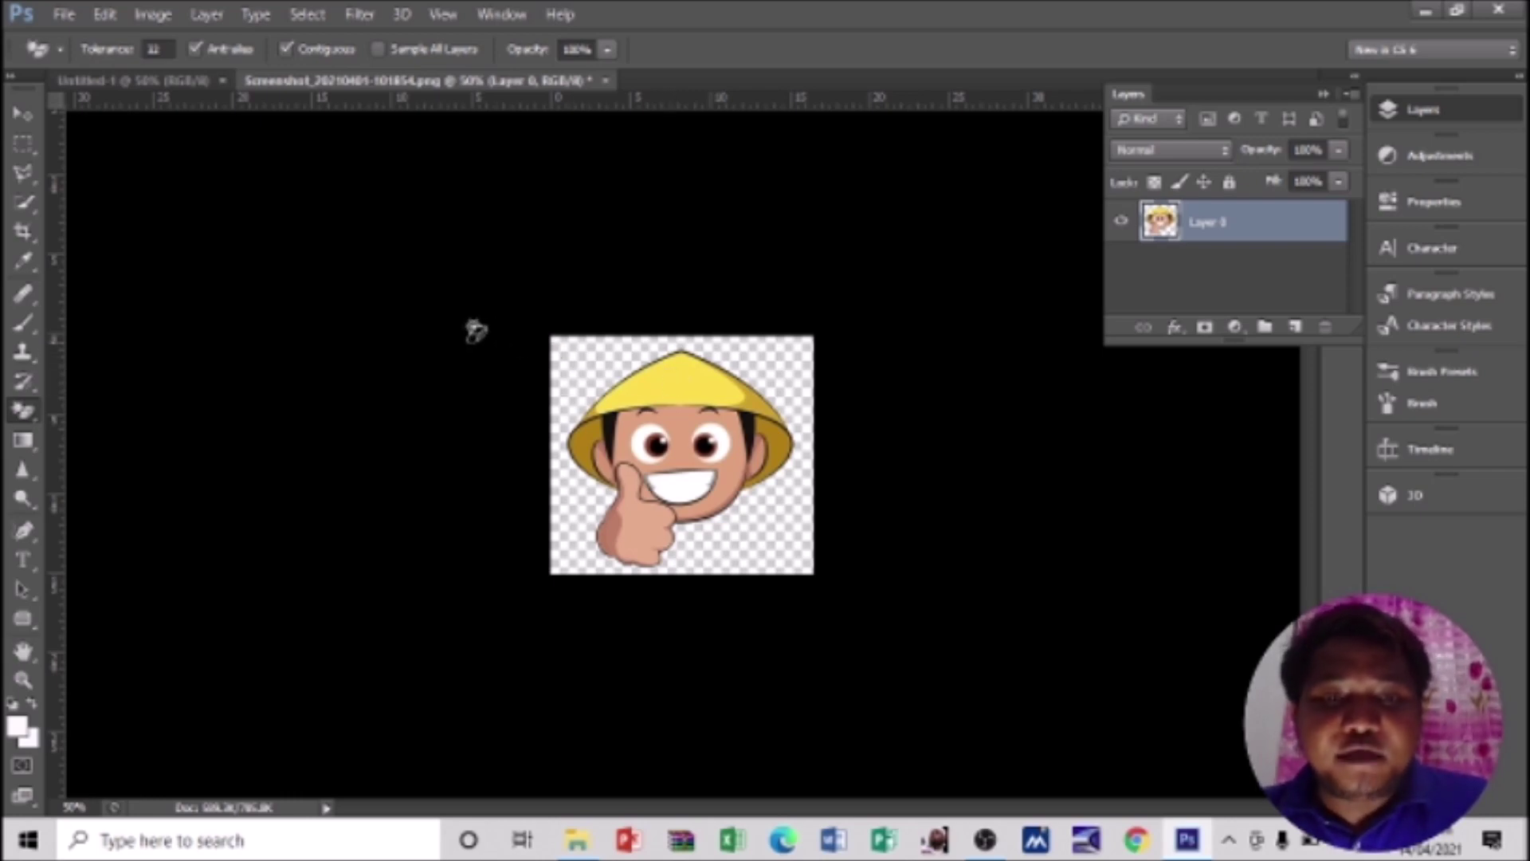
# Step: Copy the cartoon face with a rectangular marquee around it and paste it into the Untitled-1 document
pyautogui.press('m')
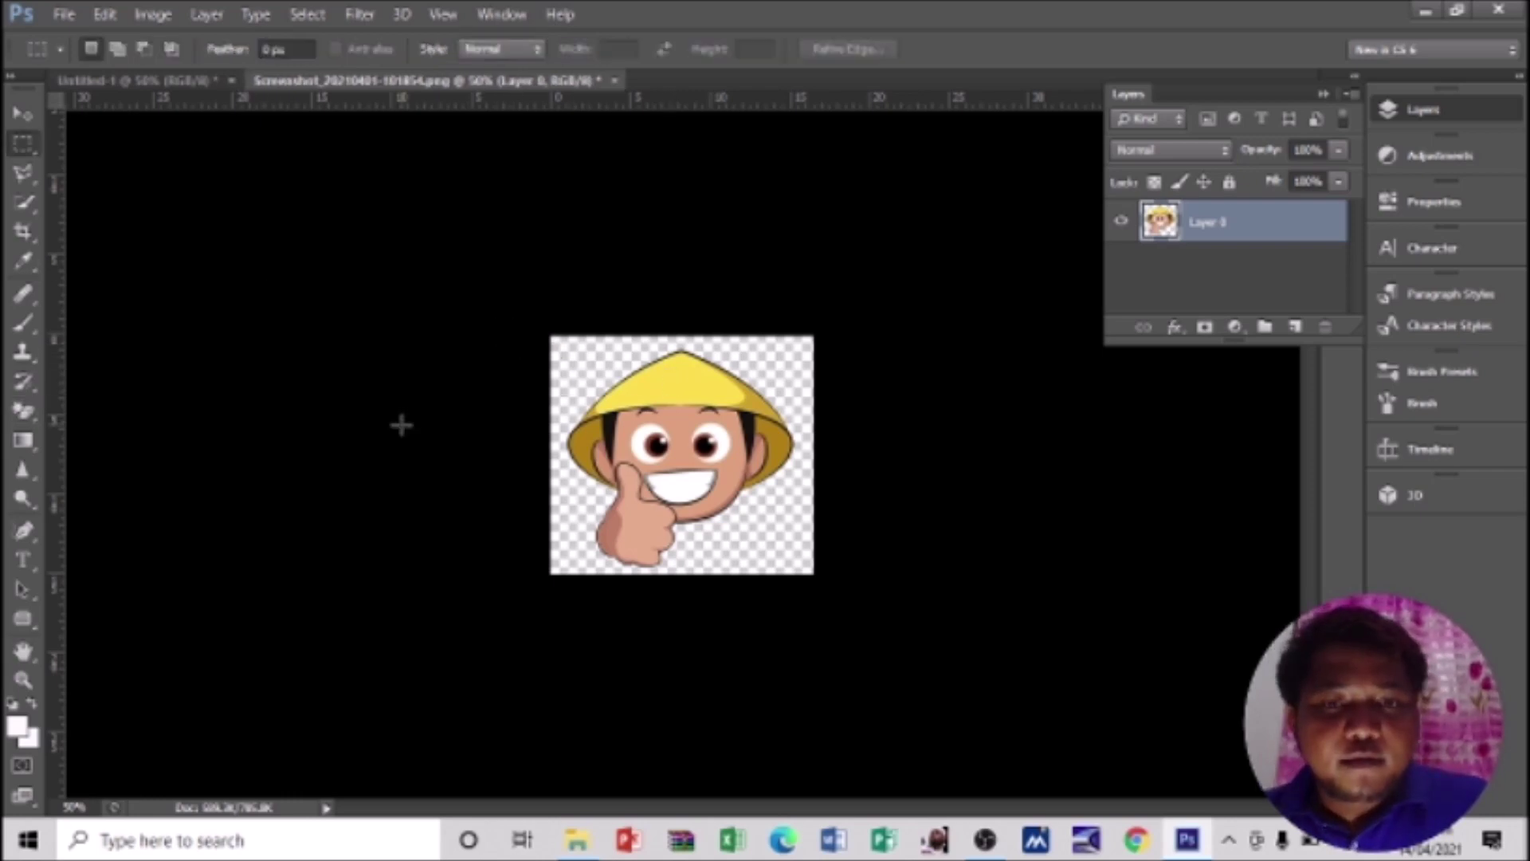
pyautogui.rightClick(19, 144)
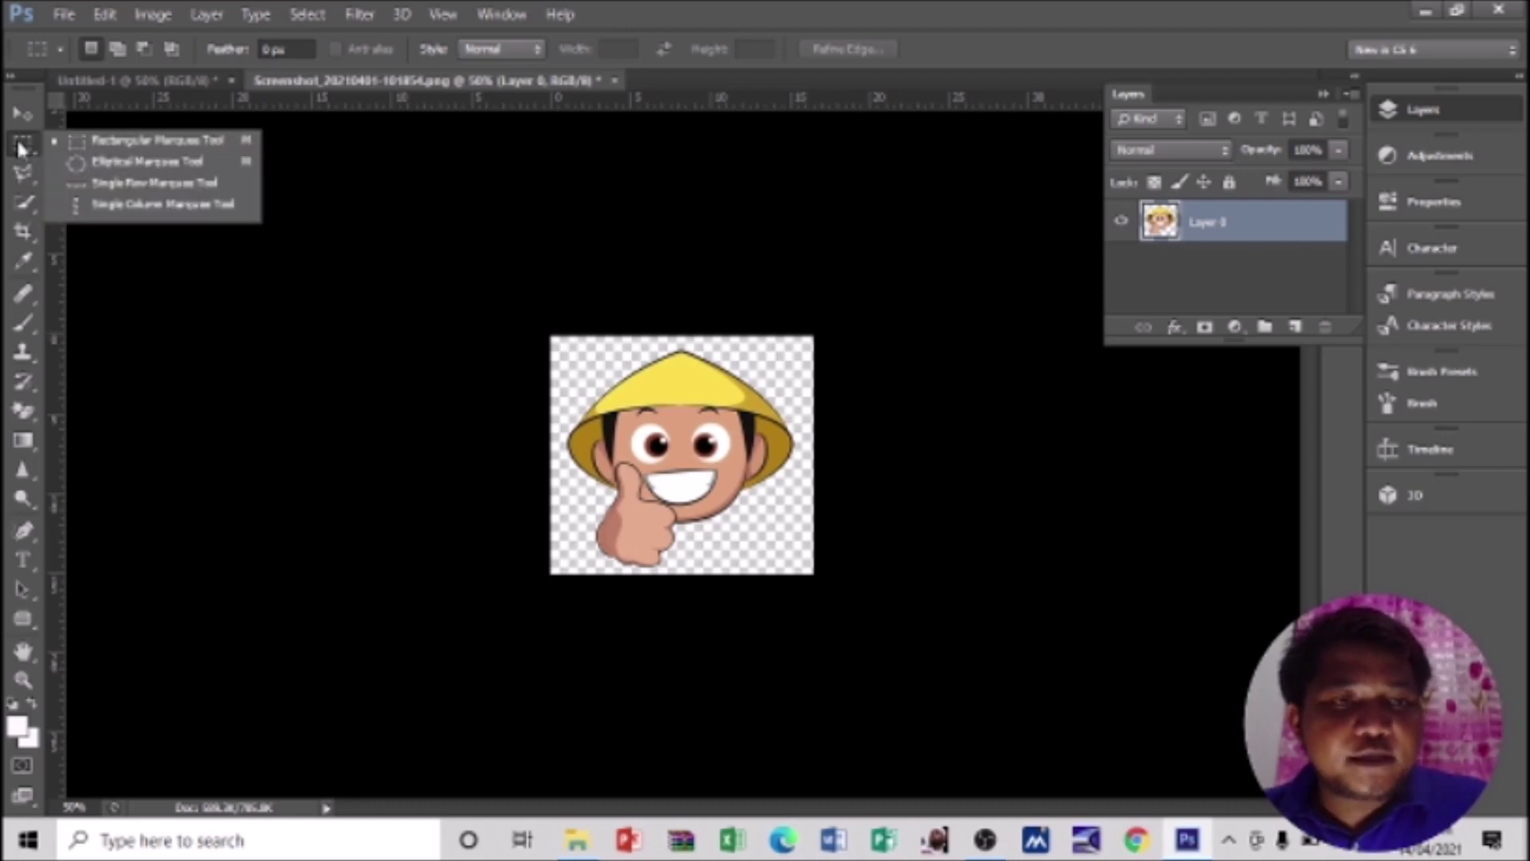
pyautogui.click(96, 145)
pyautogui.moveTo(562, 344); pyautogui.dragTo(802, 578)
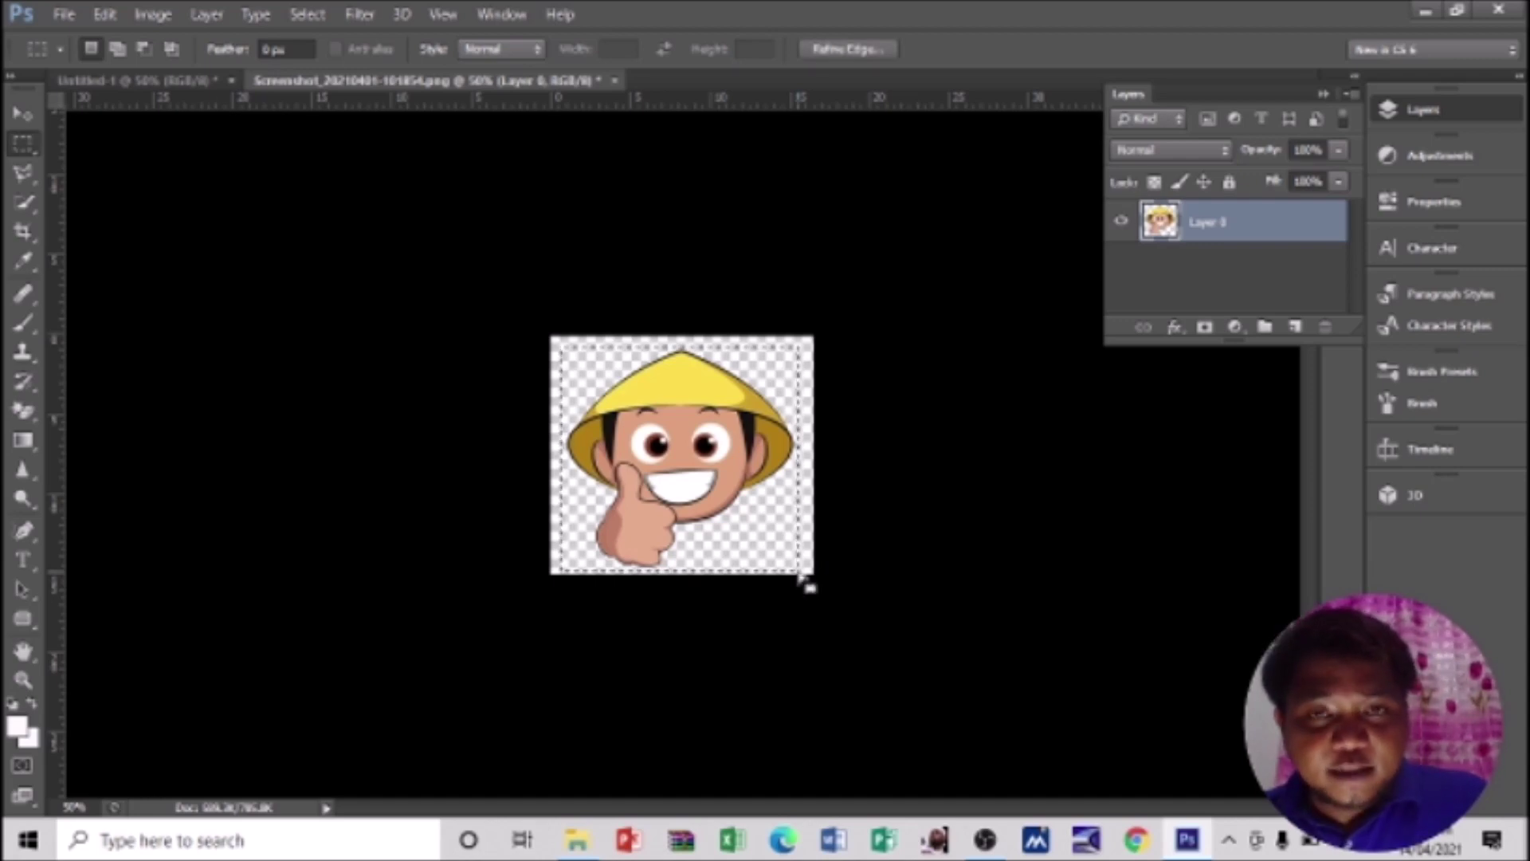
pyautogui.click(140, 81)
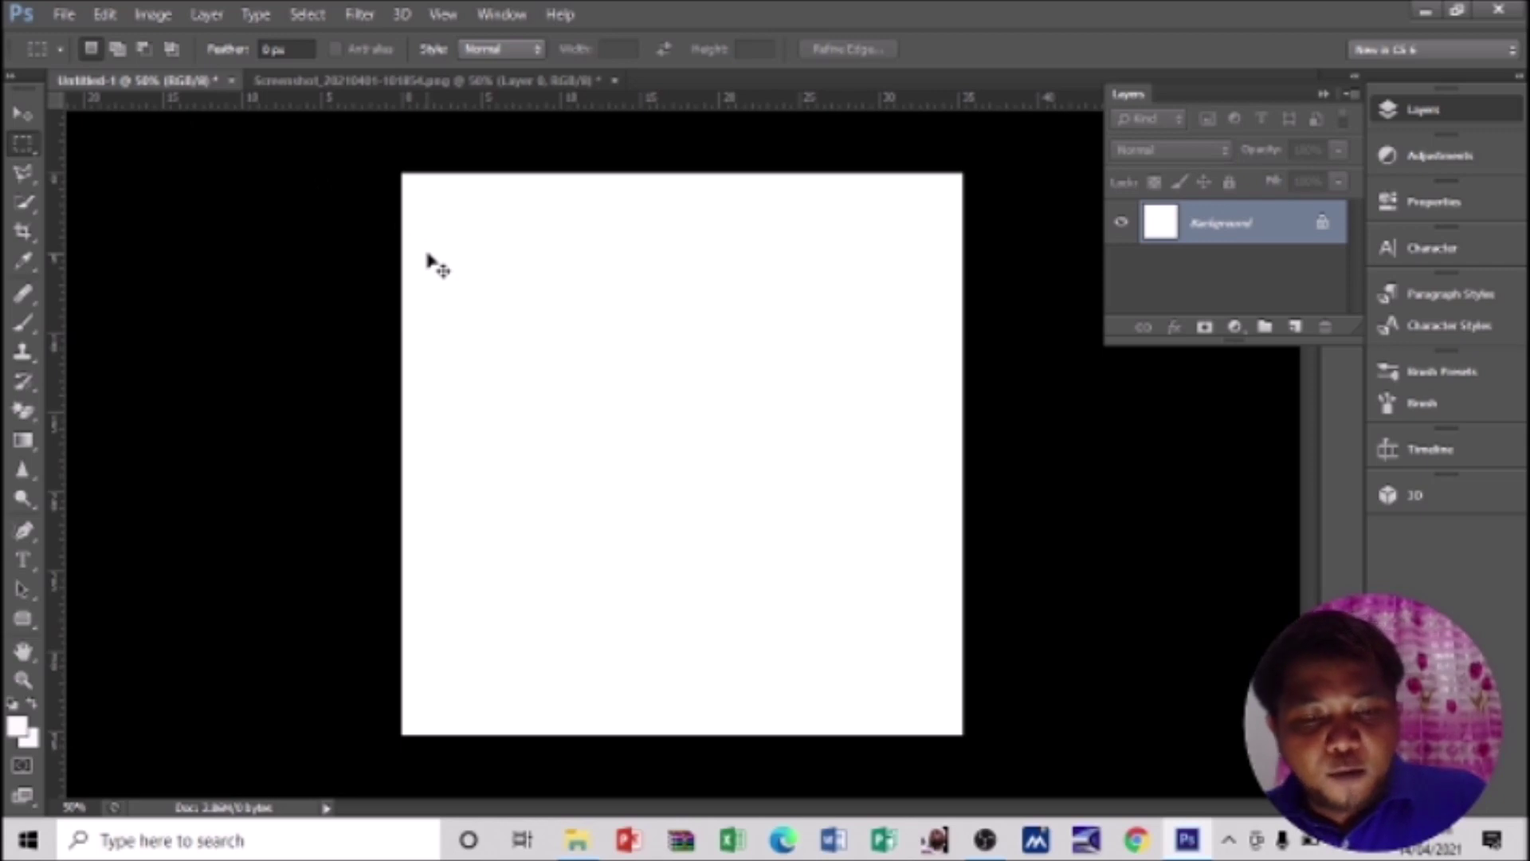
pyautogui.hotkey('ctrl', 'v')
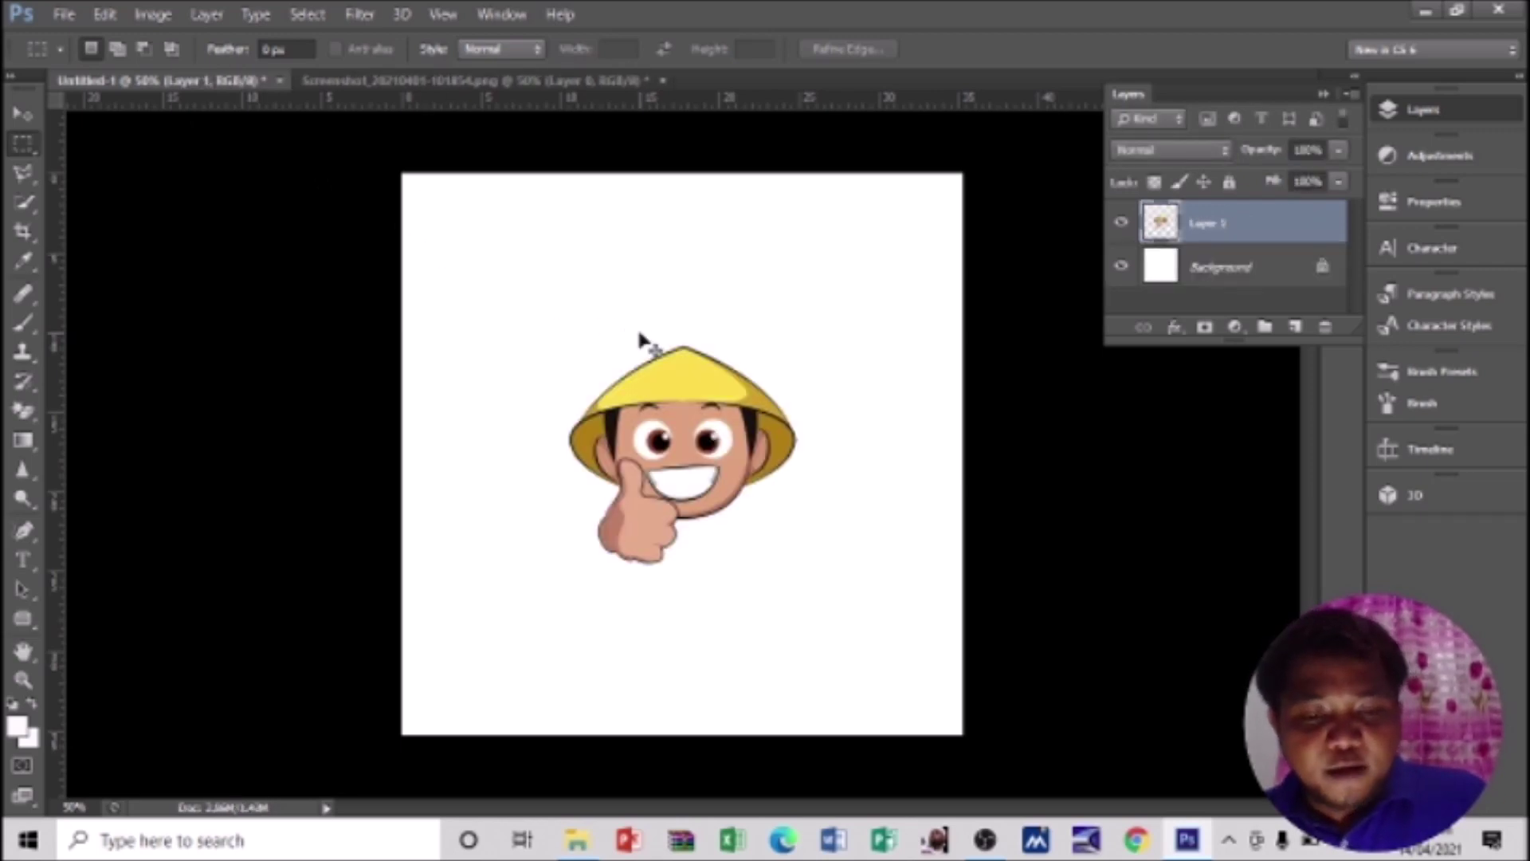
# Step: Enlarge the pasted cartoon face proportionally with Free Transform and centre it on the white canvas
pyautogui.hotkey('ctrl', 't')
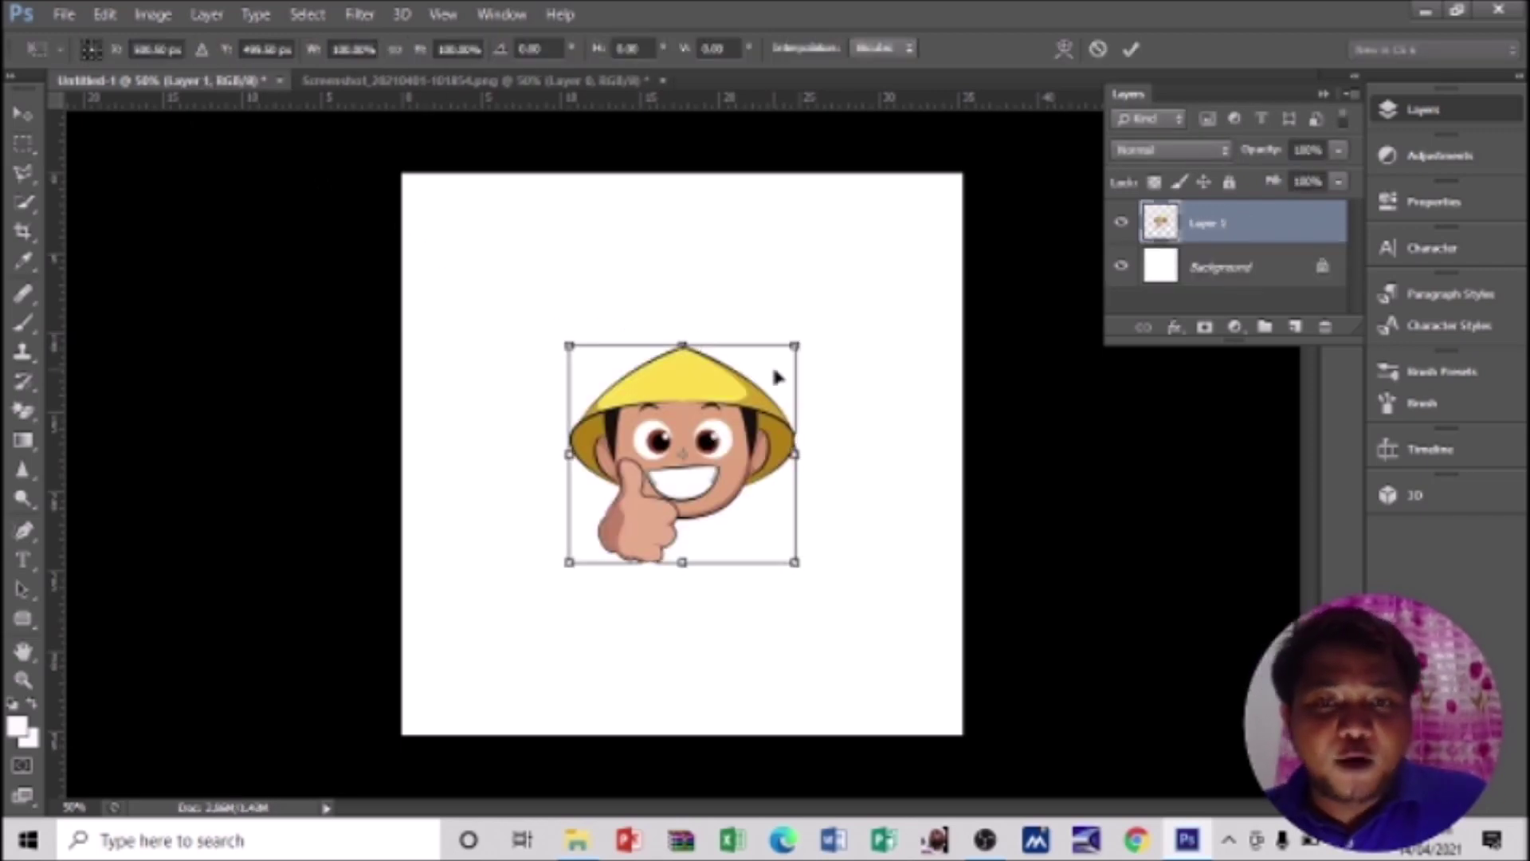
pyautogui.moveTo(796, 342); pyautogui.dragTo(973, 239)
pyautogui.moveTo(861, 342); pyautogui.dragTo(800, 429)
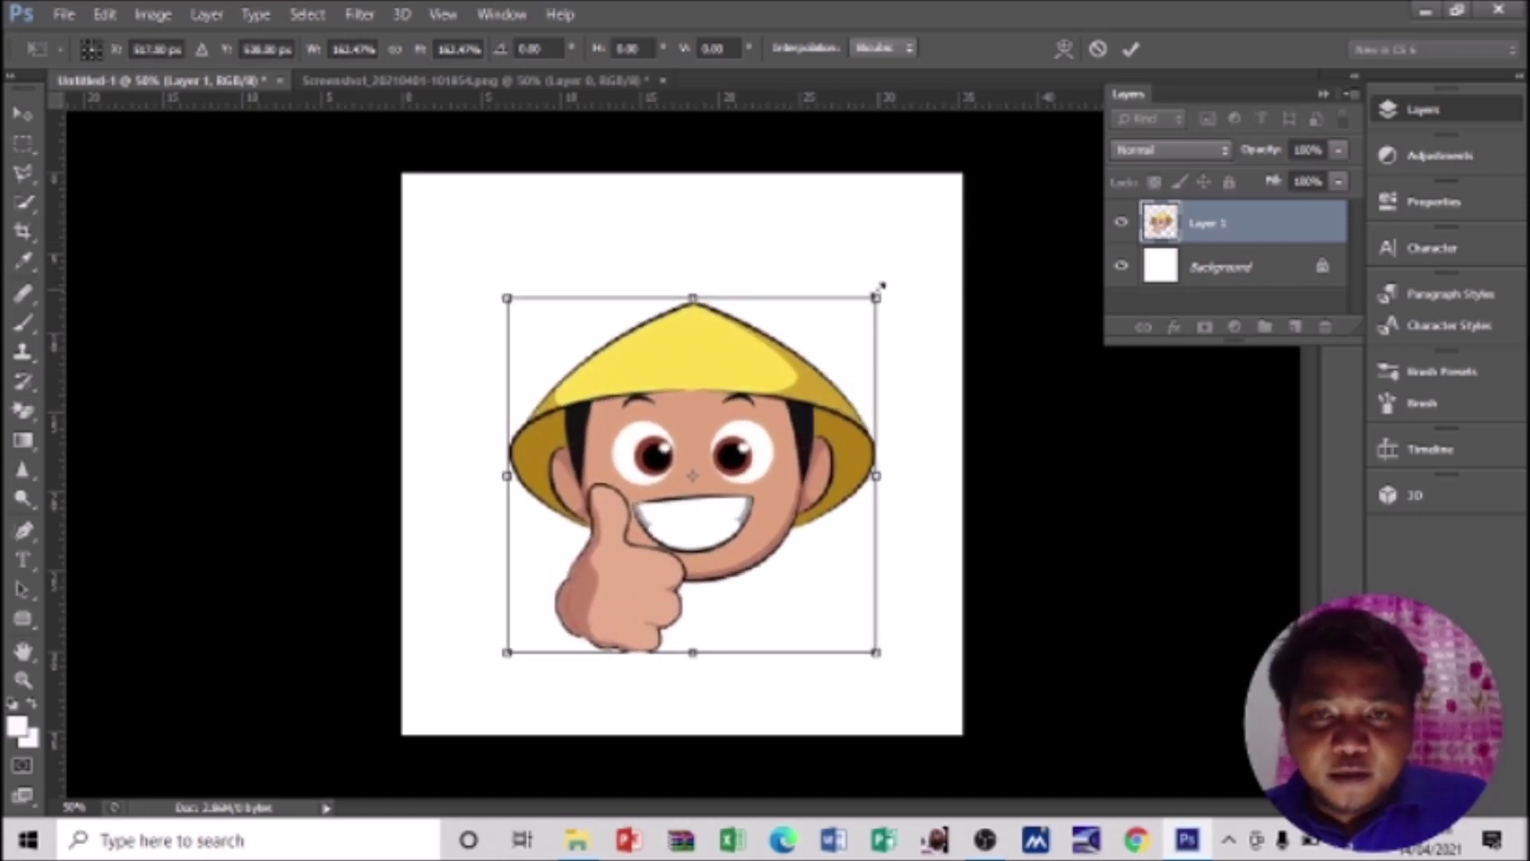
pyautogui.moveTo(882, 285); pyautogui.dragTo(946, 249)
pyautogui.moveTo(879, 365); pyautogui.dragTo(833, 367)
pyautogui.press('Return')
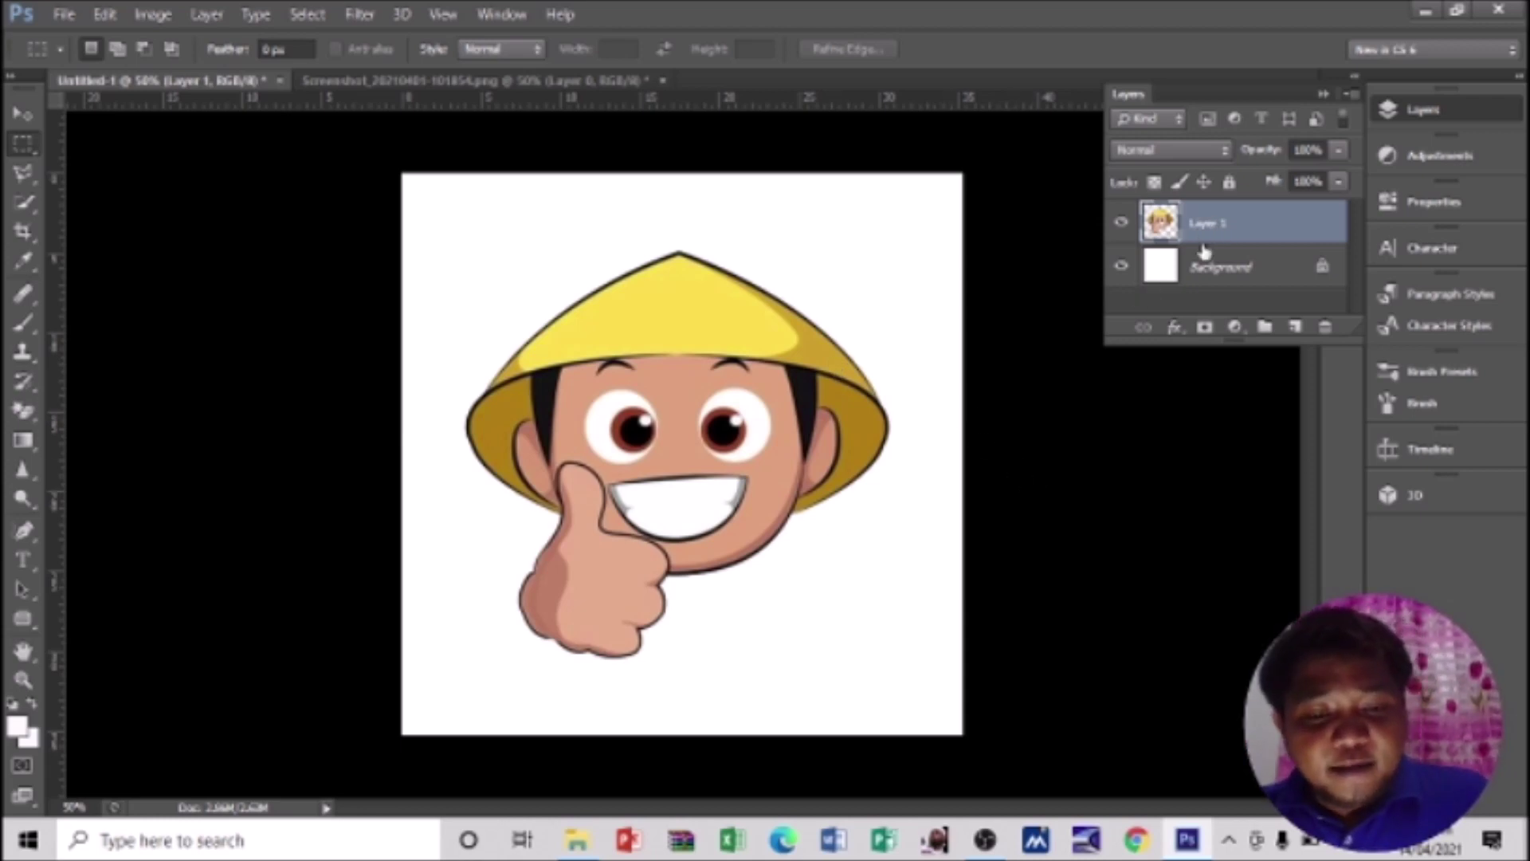
# Step: Warp the cartoon face, raising the hat's tip close to the canvas's upper edge and bulging both brim sides slightly outward
pyautogui.hotkey('ctrl', 't')
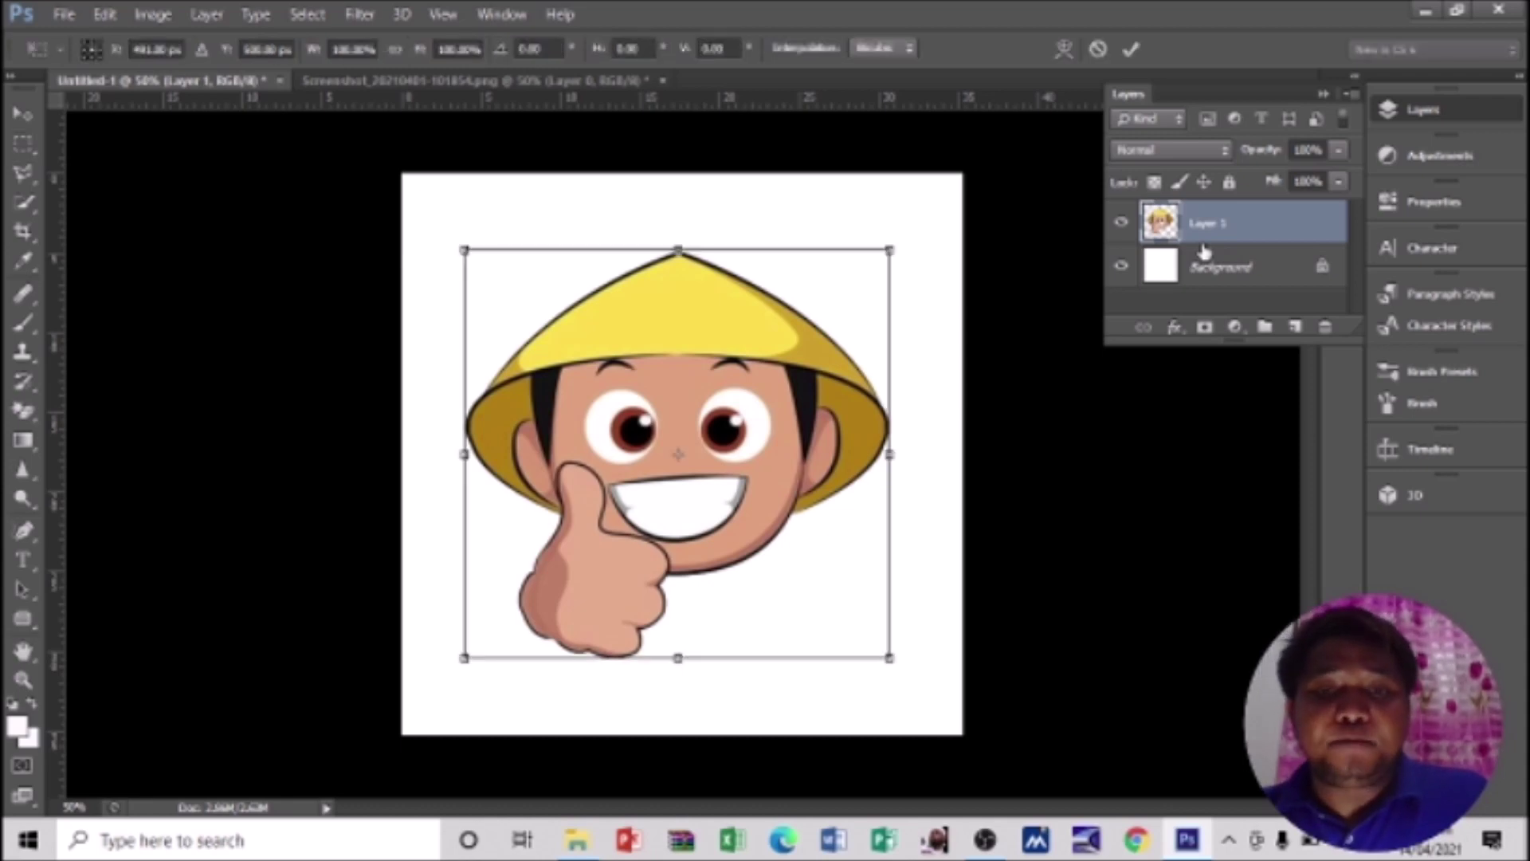
pyautogui.rightClick(839, 383)
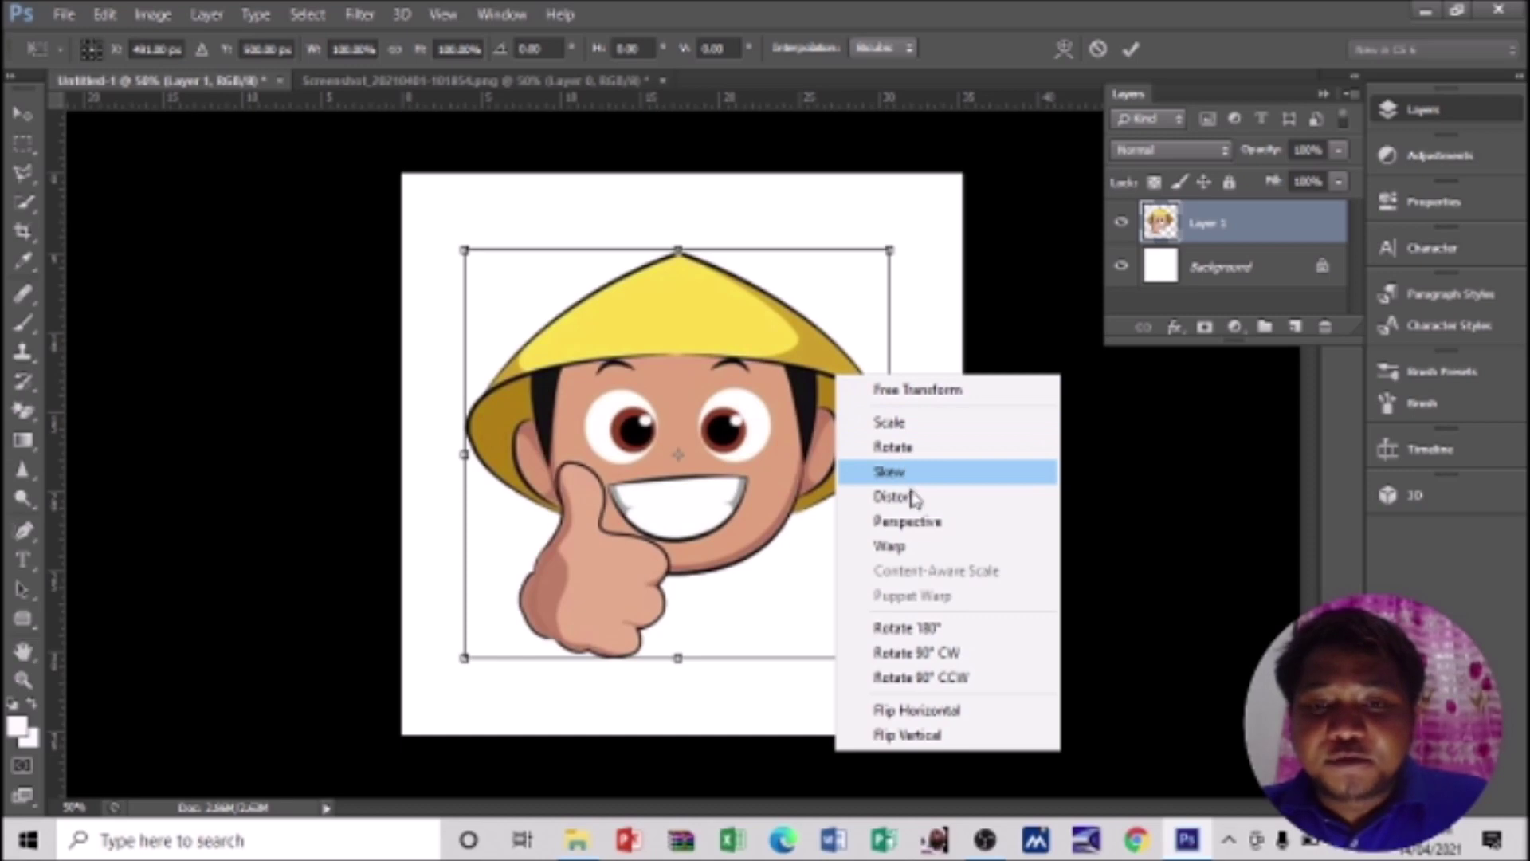
pyautogui.click(927, 550)
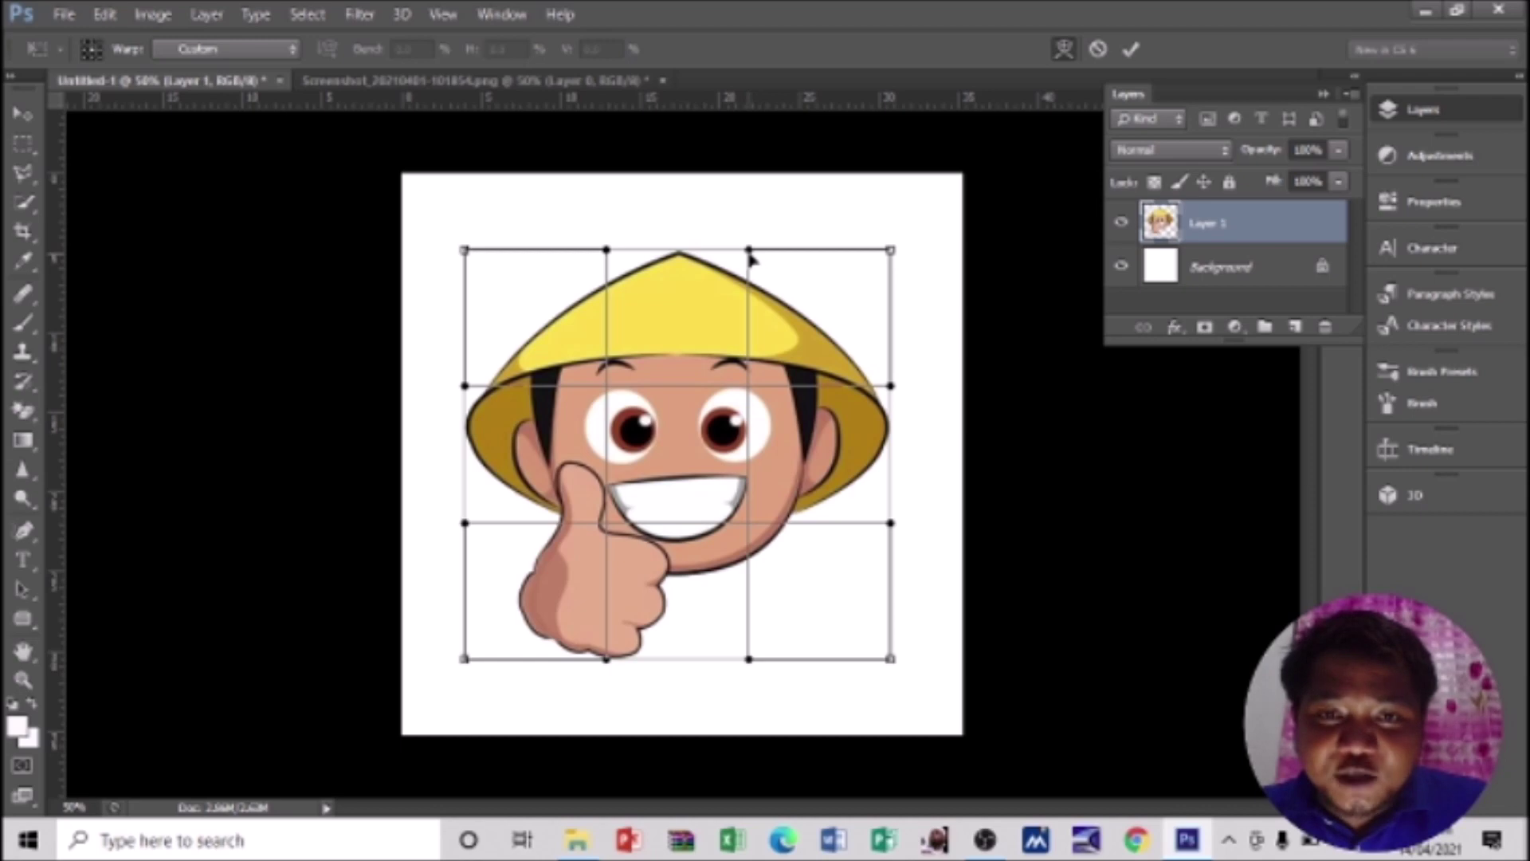
pyautogui.moveTo(748, 263); pyautogui.dragTo(707, 296)
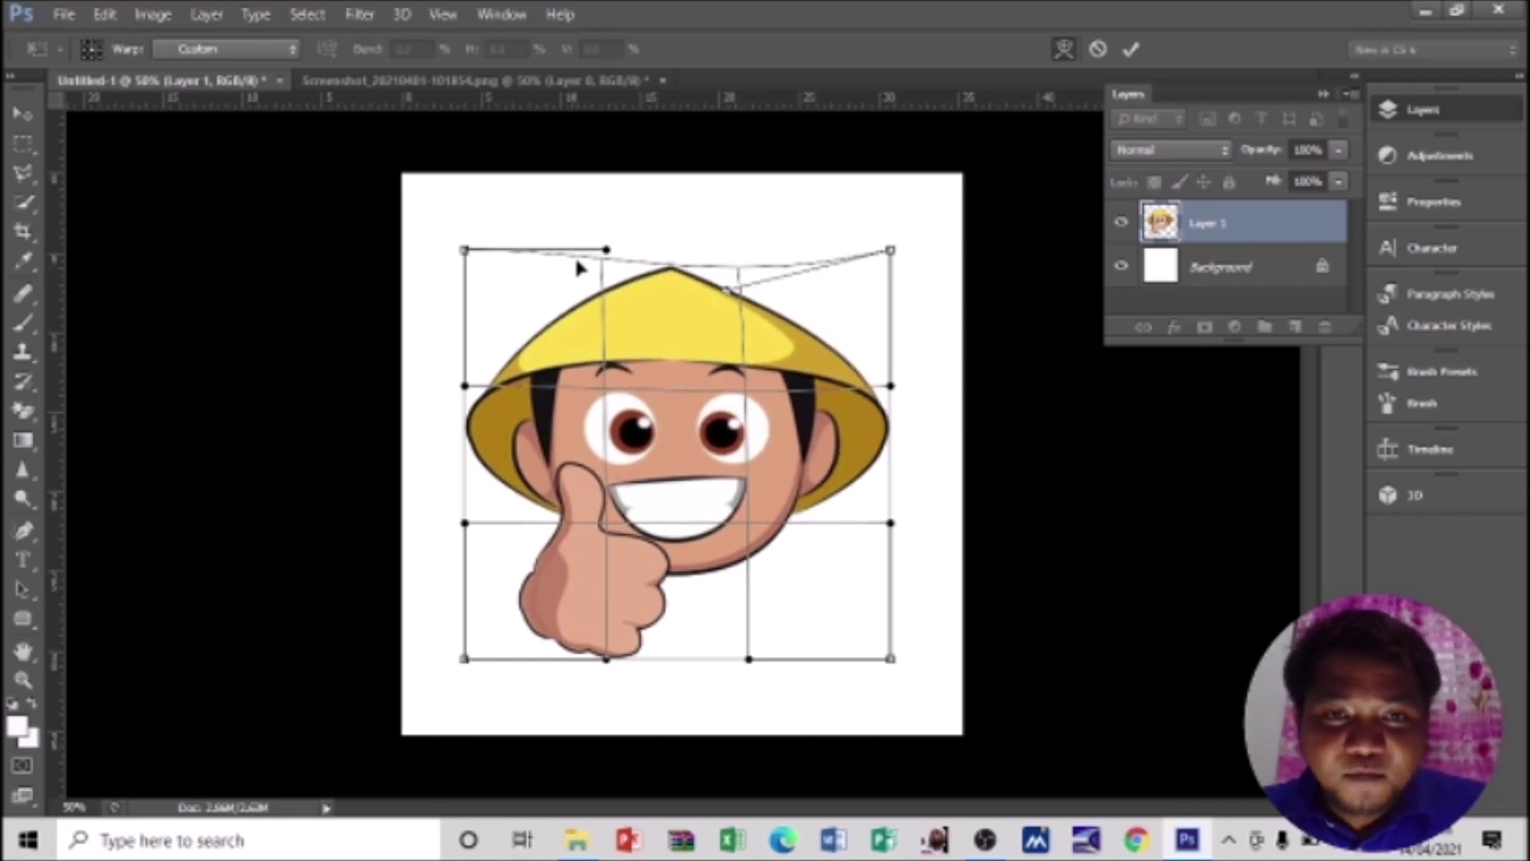
pyautogui.moveTo(610, 259); pyautogui.dragTo(648, 283)
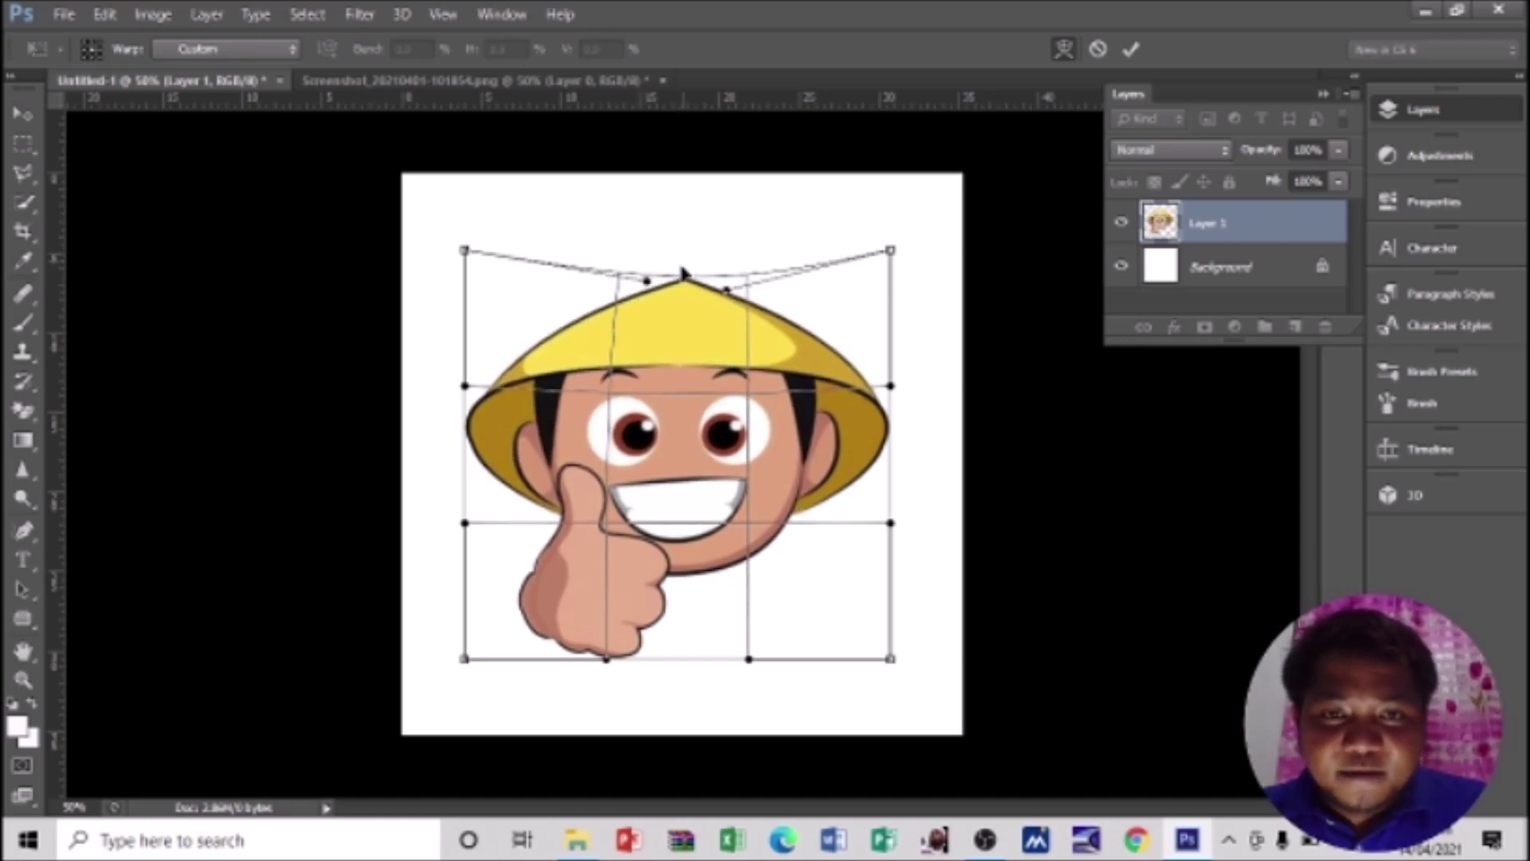
pyautogui.moveTo(684, 279); pyautogui.dragTo(684, 190)
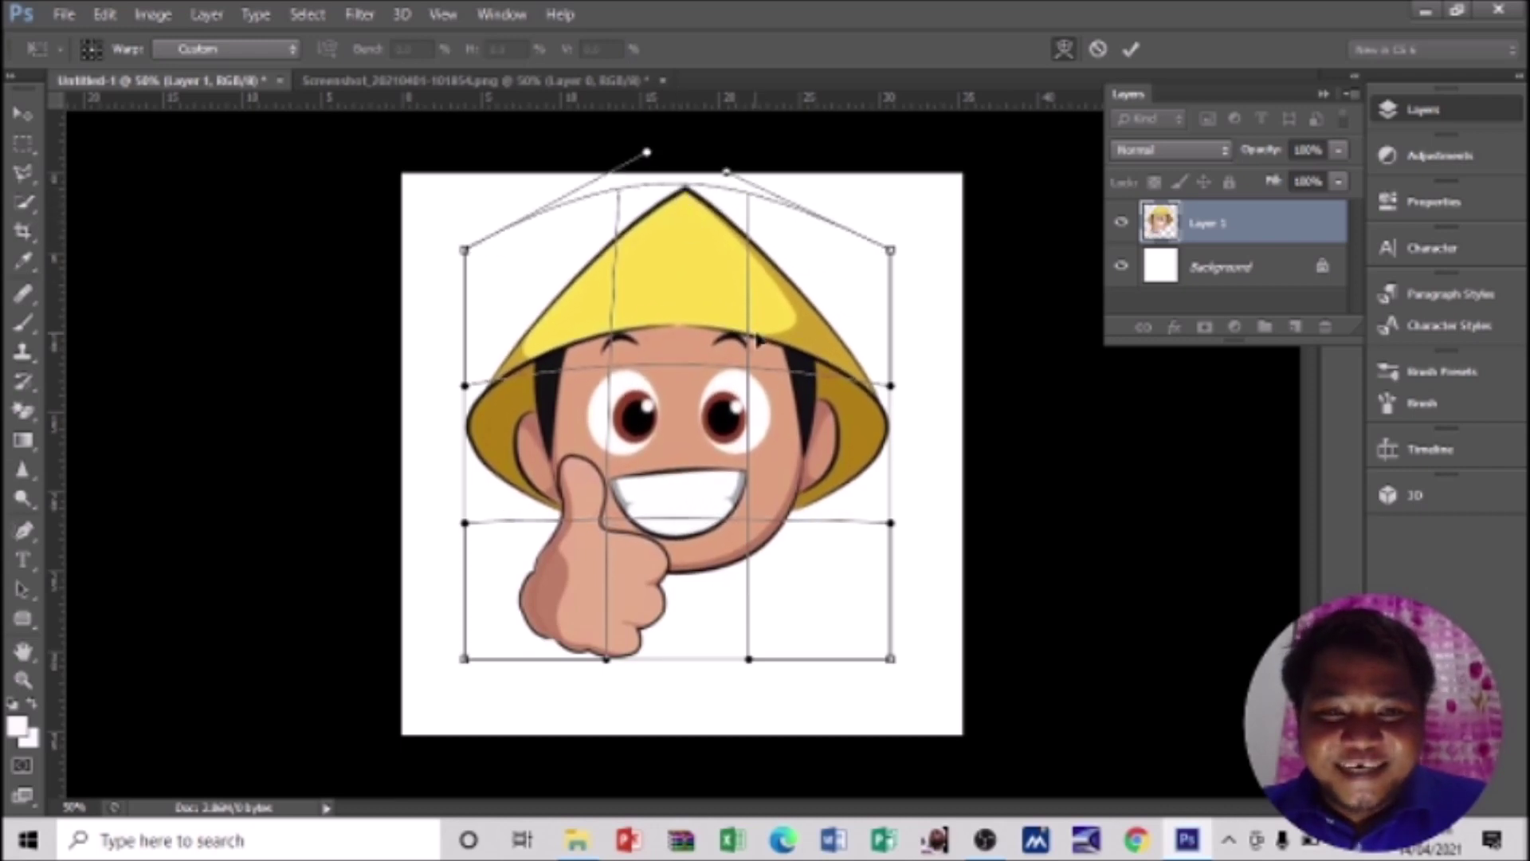
pyautogui.moveTo(892, 388); pyautogui.dragTo(925, 376)
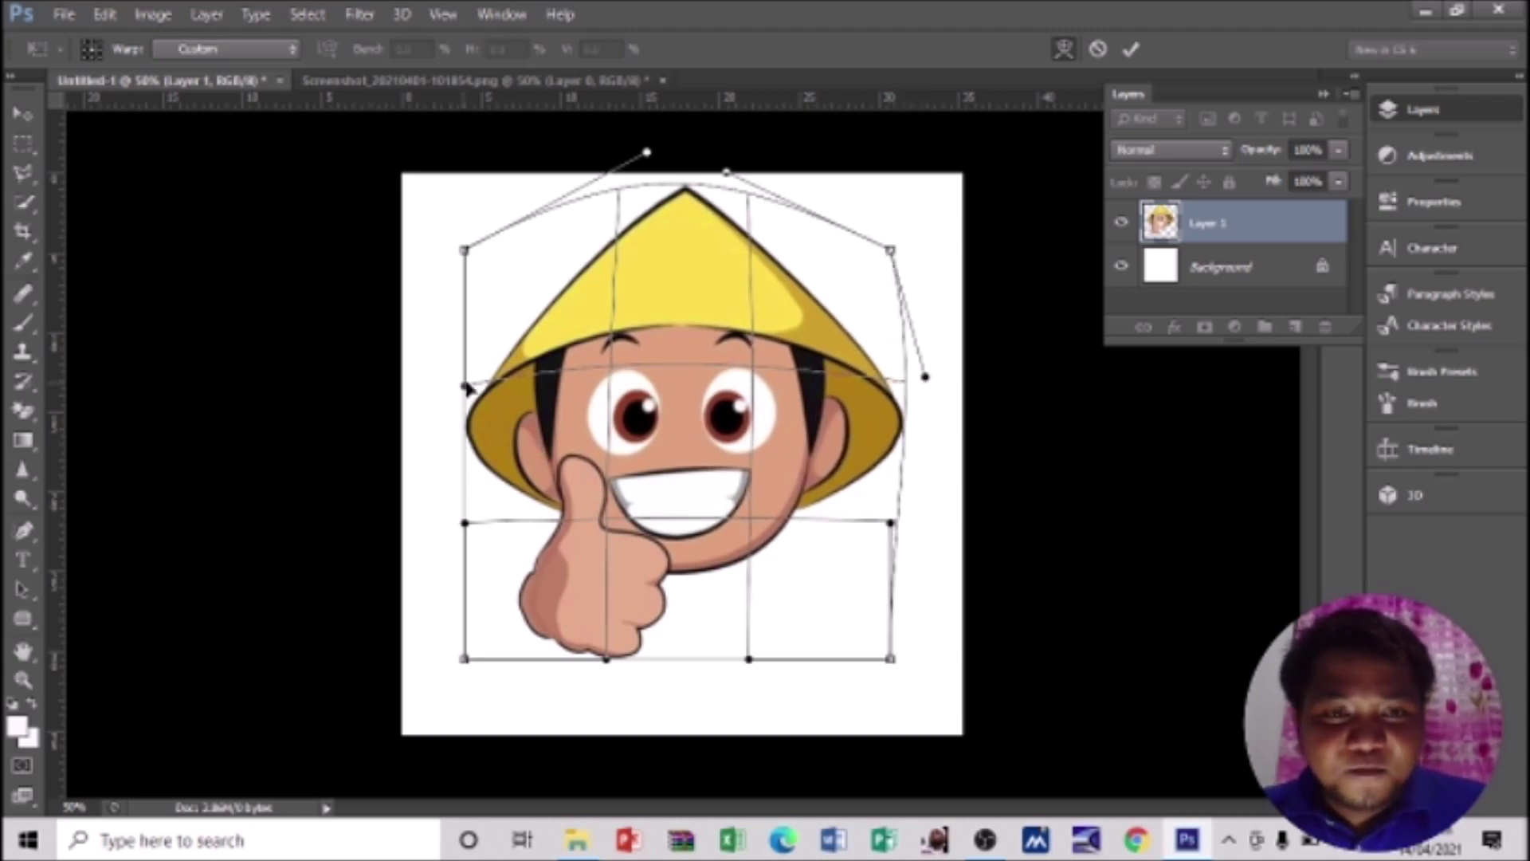
pyautogui.moveTo(467, 388); pyautogui.dragTo(427, 397)
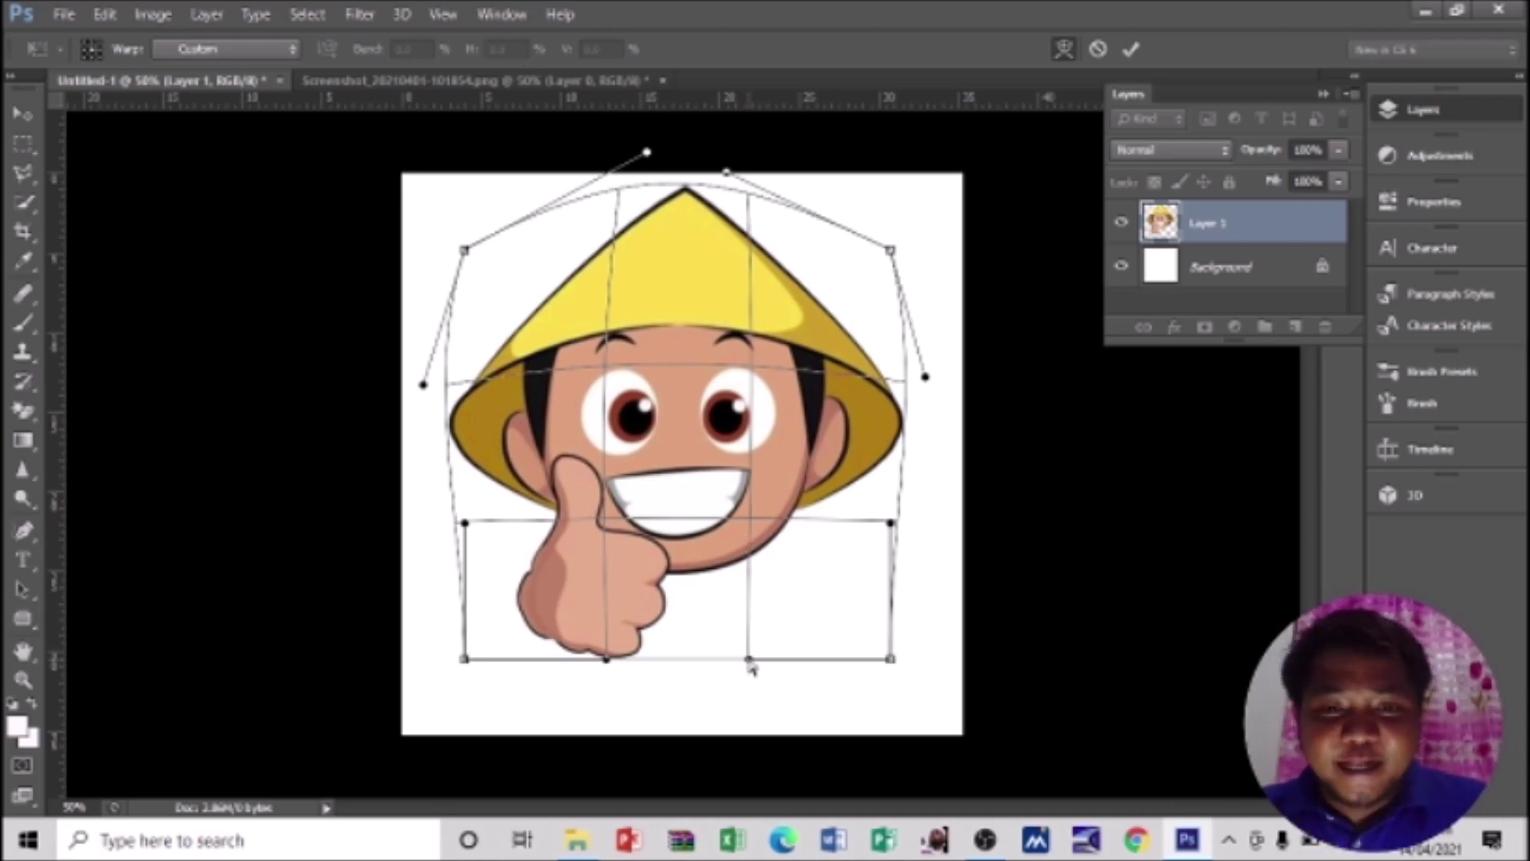
# Step: Stretch the warped chin and hand downward and pull both lower sides of the face inward
pyautogui.moveTo(749, 661); pyautogui.dragTo(777, 823)
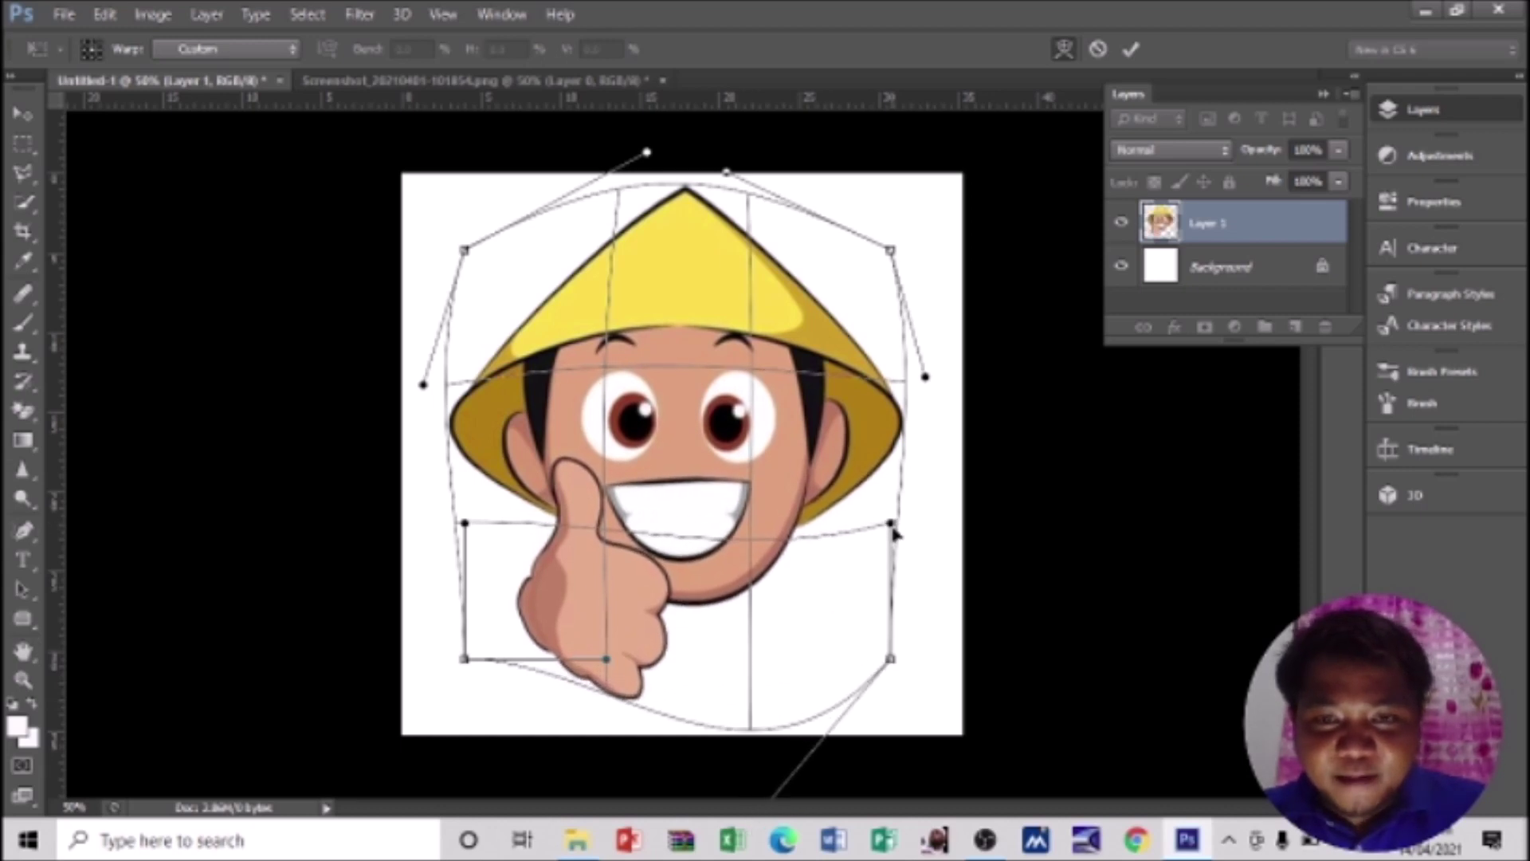
pyautogui.moveTo(894, 529); pyautogui.dragTo(841, 532)
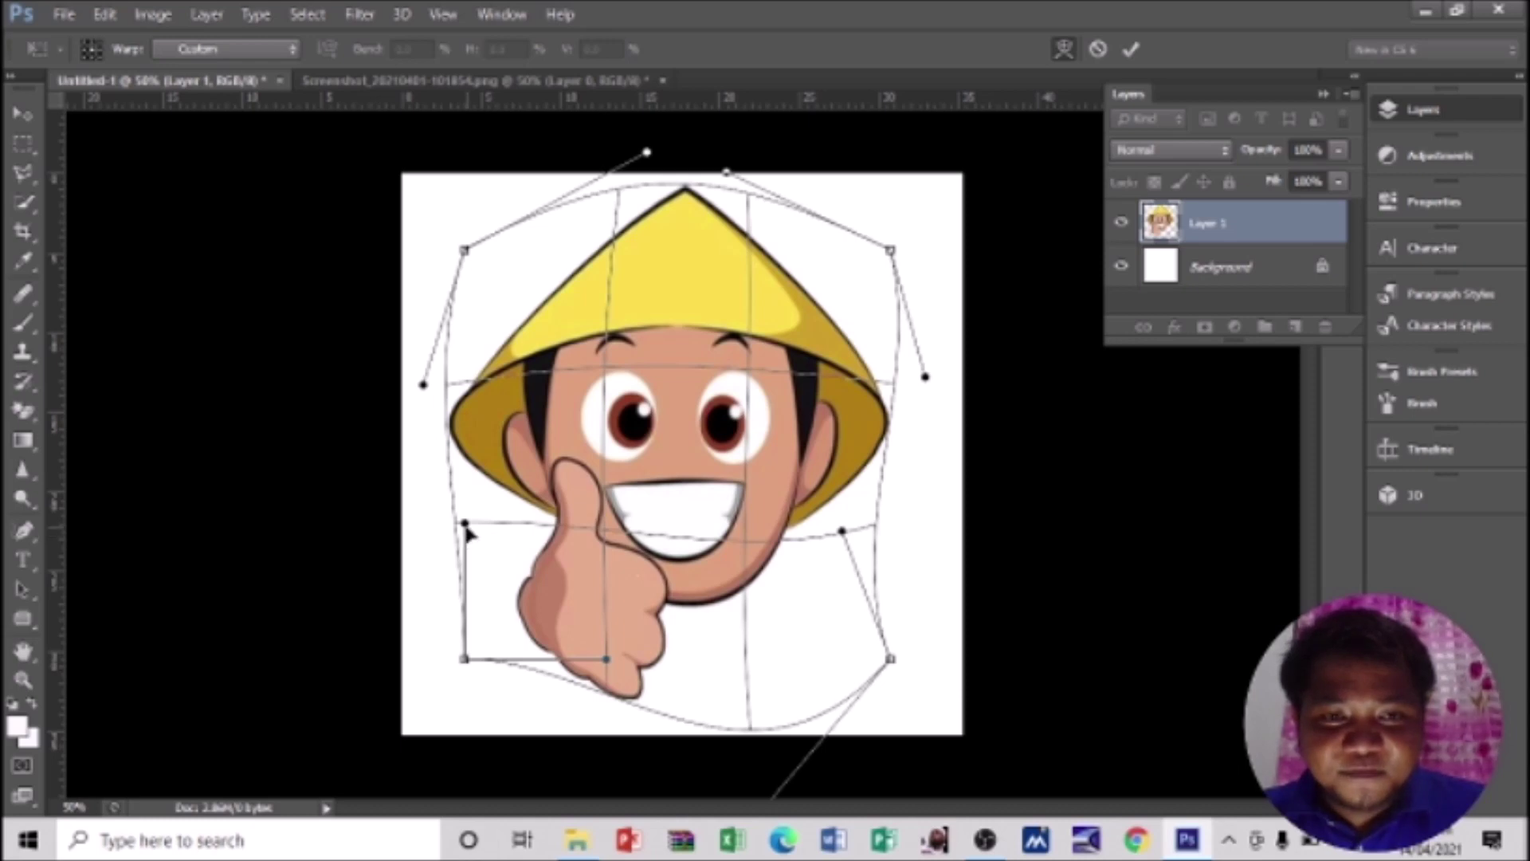
pyautogui.moveTo(473, 529); pyautogui.dragTo(567, 530)
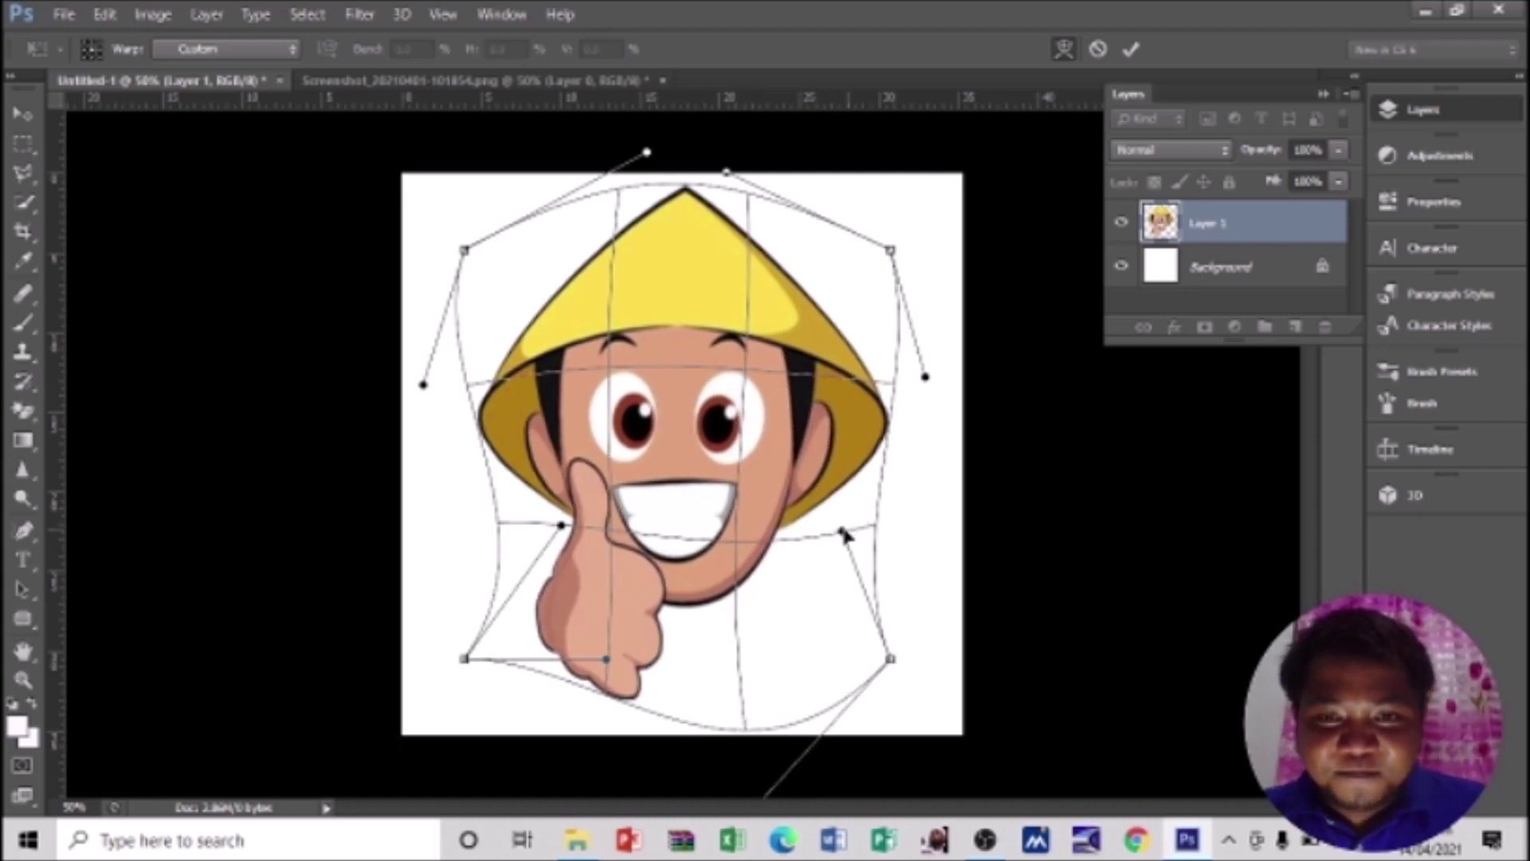
# Step: Widen the hat brim almost to both canvas sides, shift the eyes and mouth slightly, and apply the warp
pyautogui.moveTo(927, 381); pyautogui.dragTo(1049, 283)
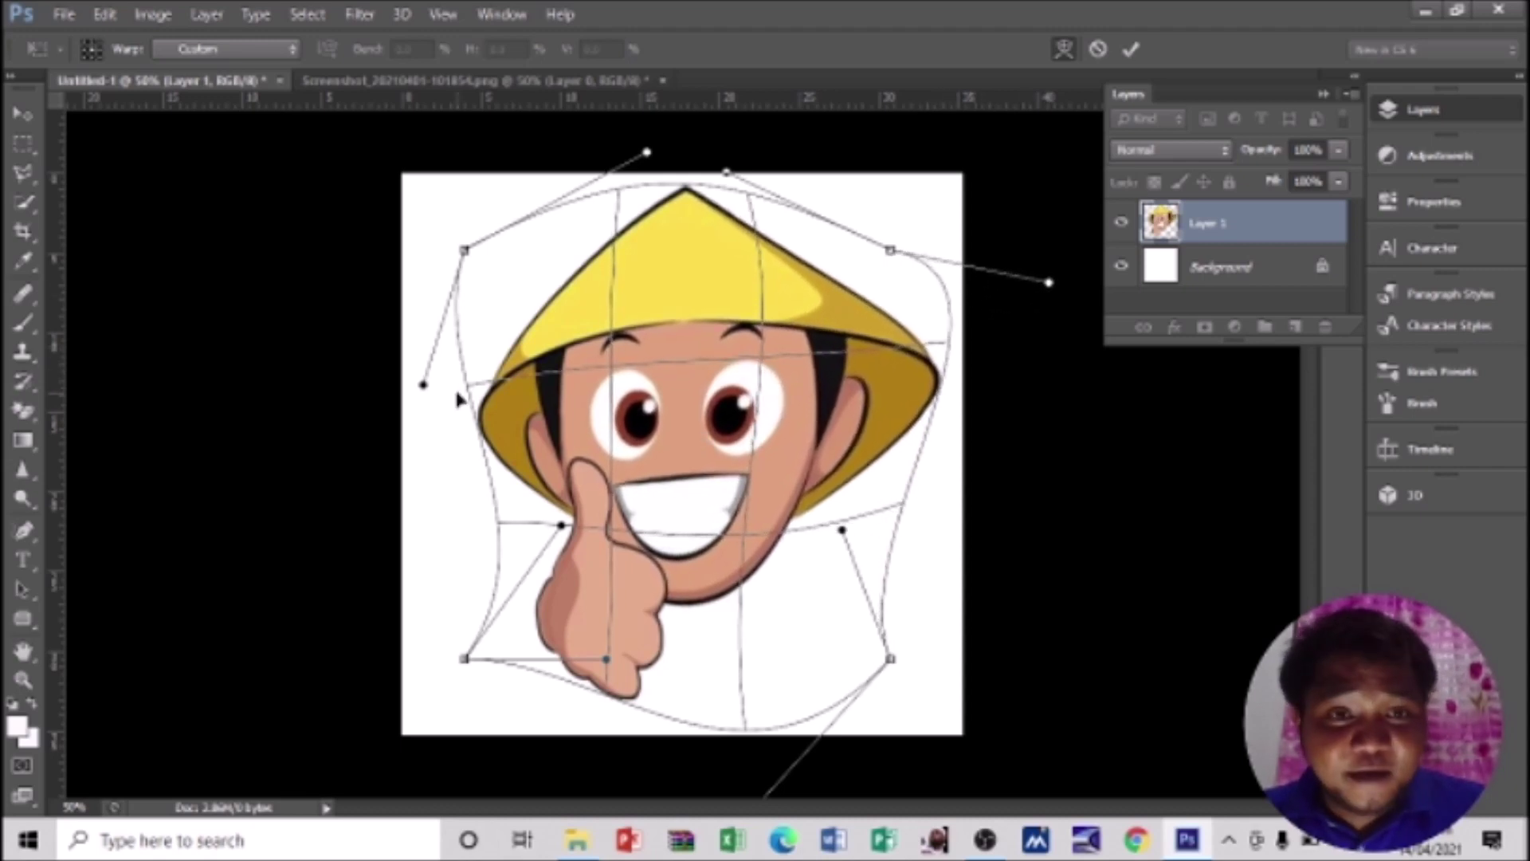
pyautogui.moveTo(424, 386); pyautogui.dragTo(268, 366)
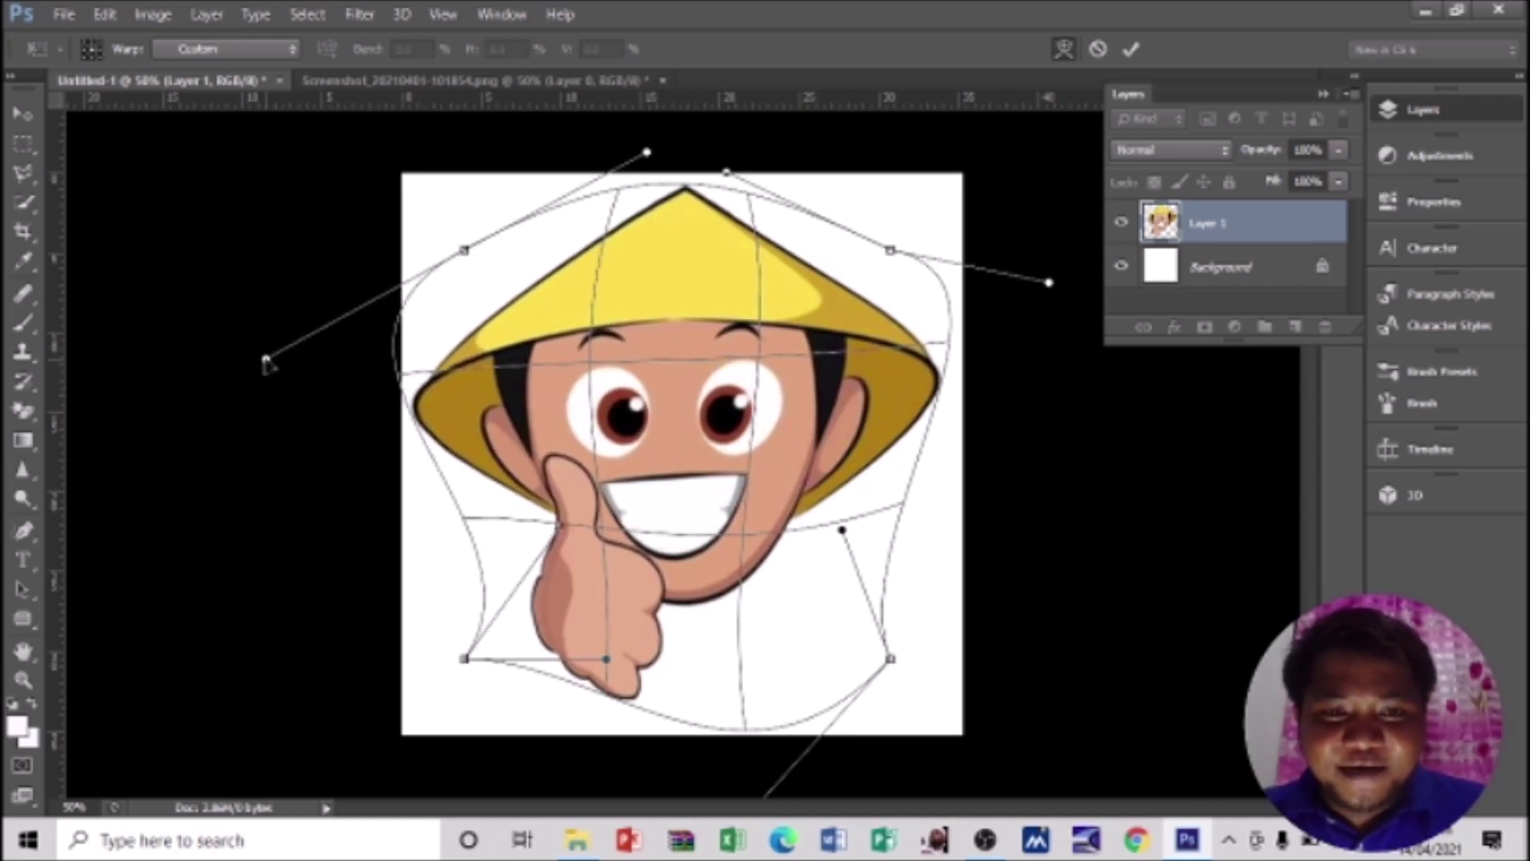
pyautogui.moveTo(741, 396); pyautogui.dragTo(753, 403)
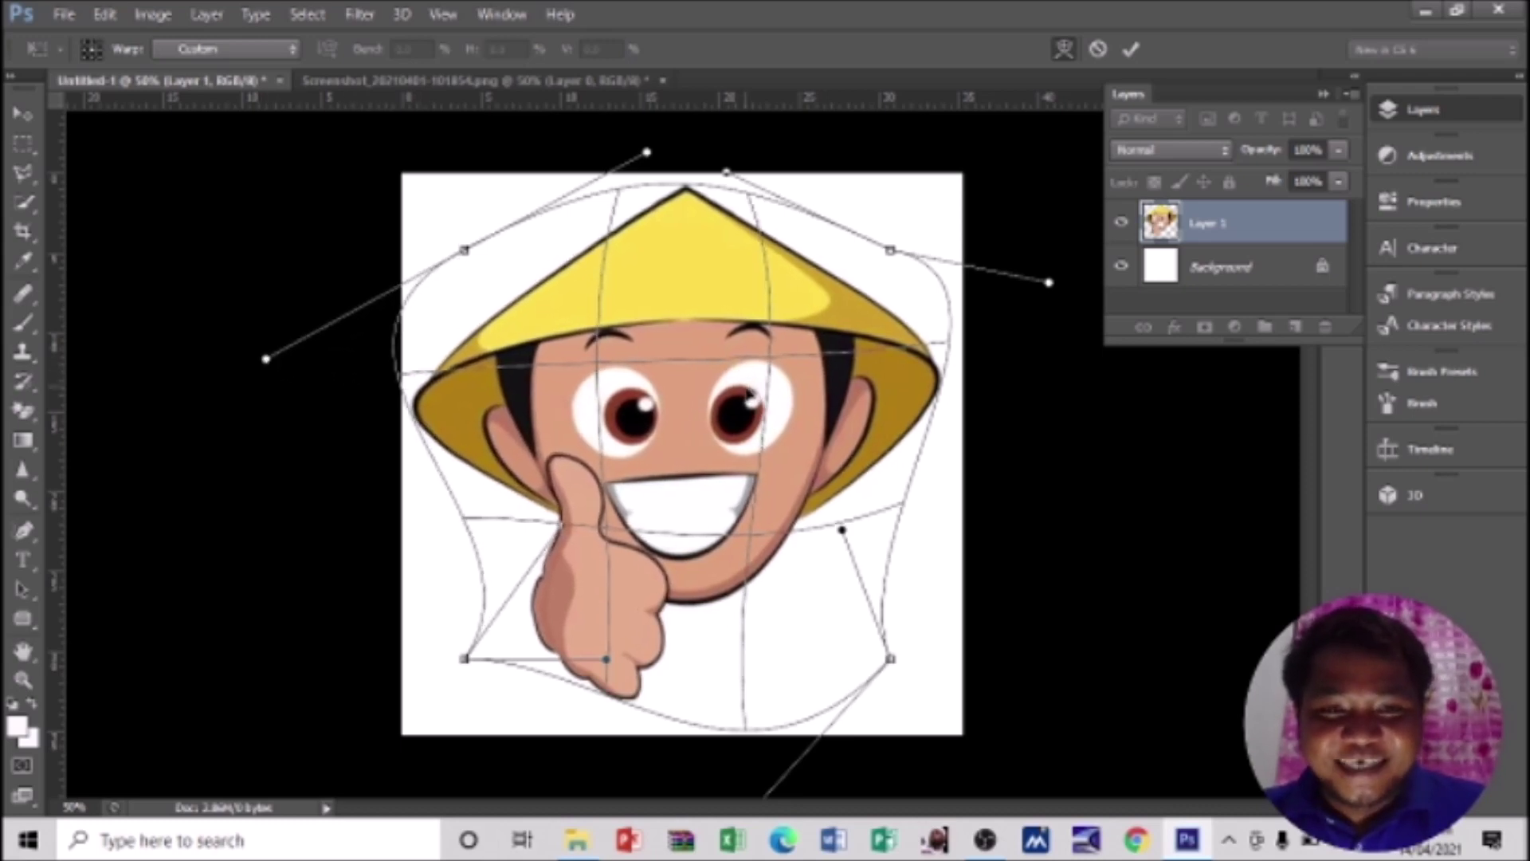
pyautogui.moveTo(684, 489)
pyautogui.mouseDown()
pyautogui.moveTo(690, 510)
pyautogui.moveTo(686, 462)
pyautogui.moveTo(690, 494)
pyautogui.mouseUp()
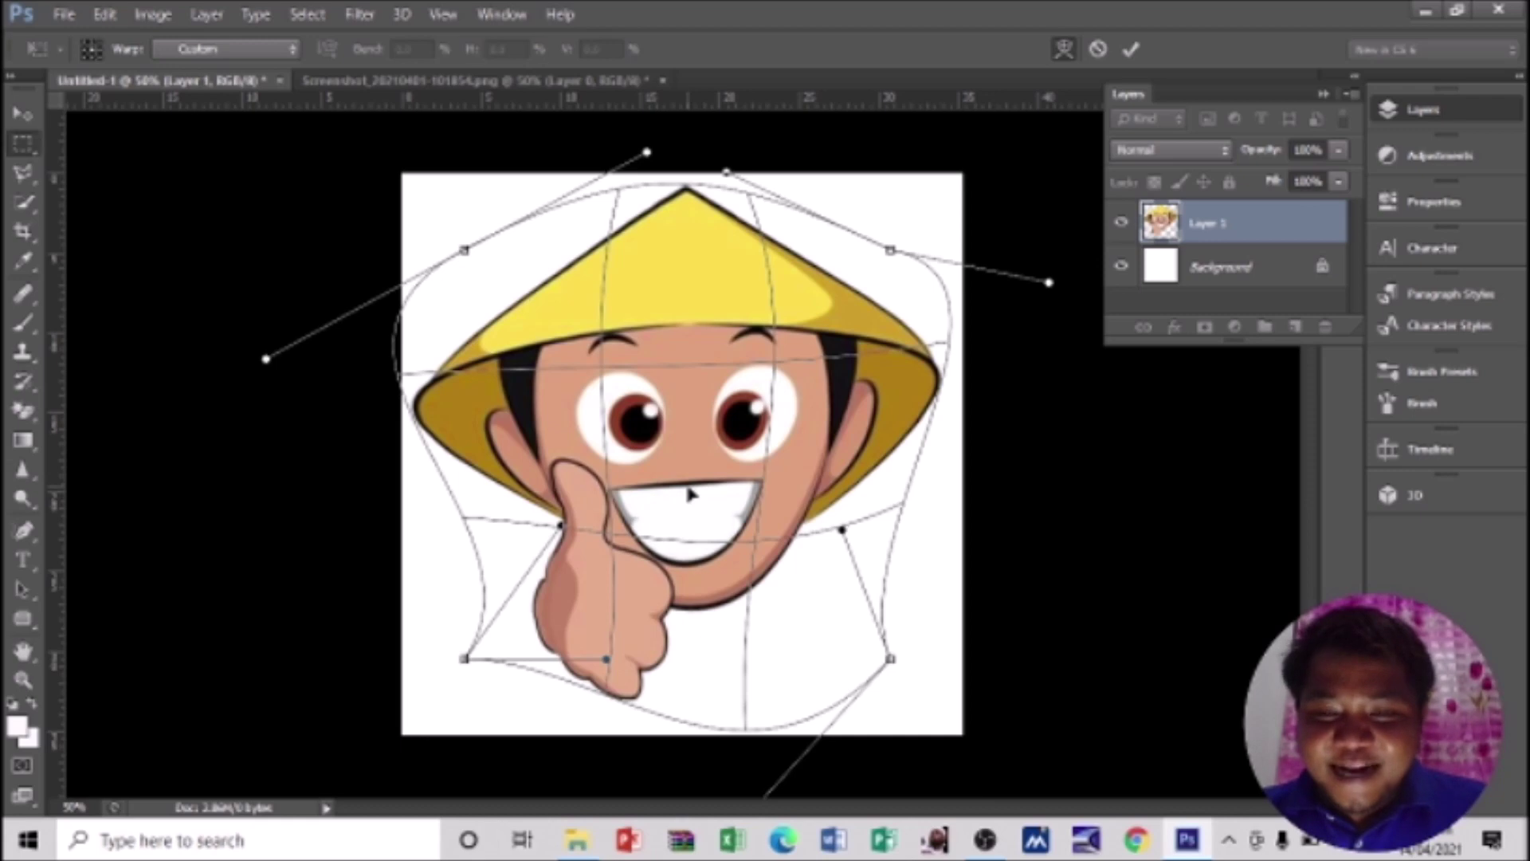
pyautogui.press('Return')
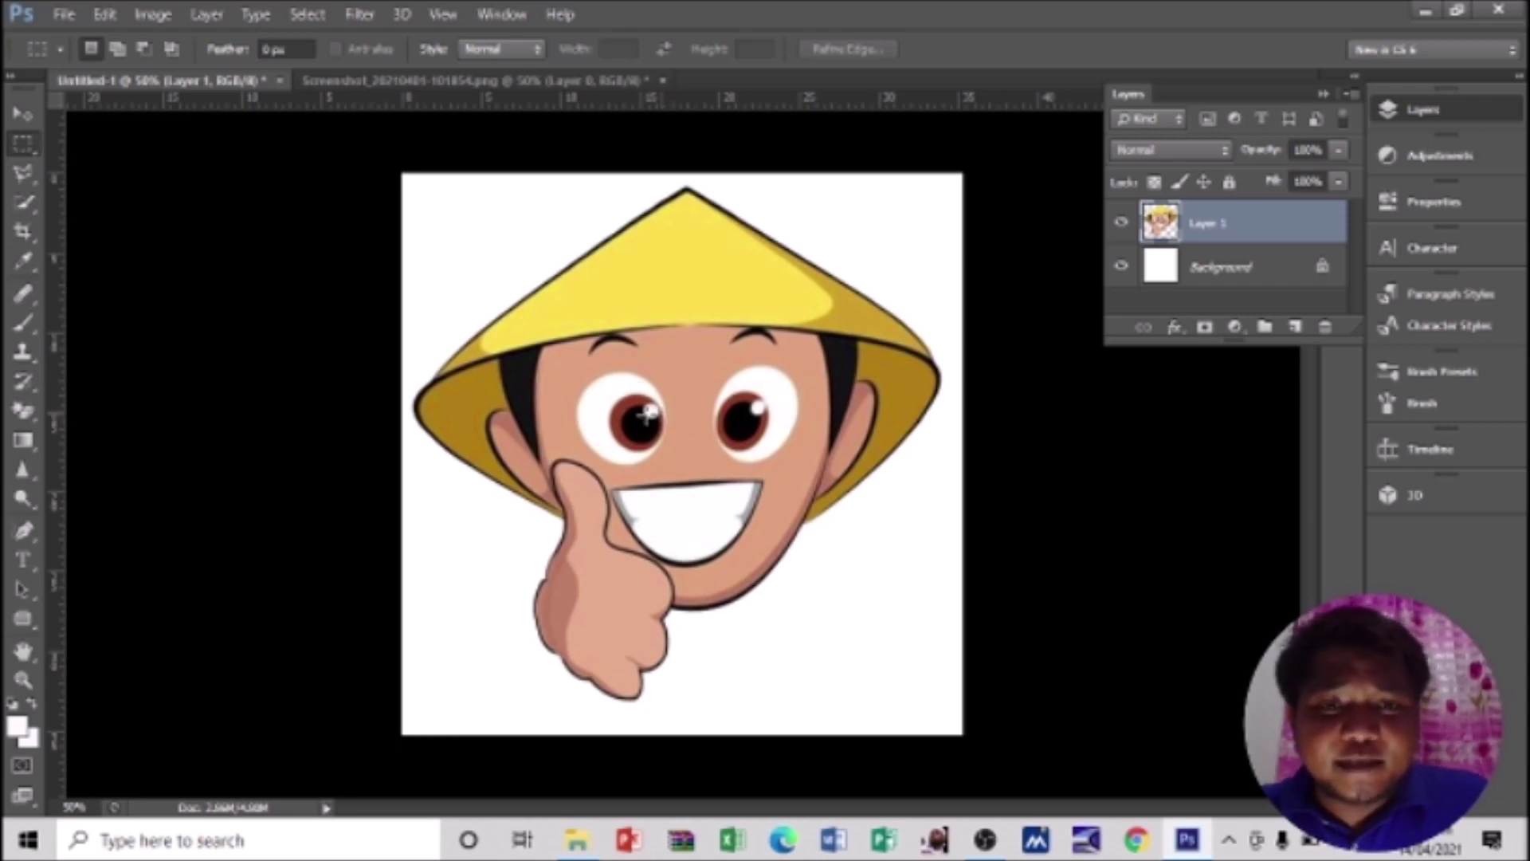
# Step: Select the iris and pupil of the eye above the thumb with the Quick Selection Tool, using a smaller brush, and copy them
pyautogui.click(26, 209)
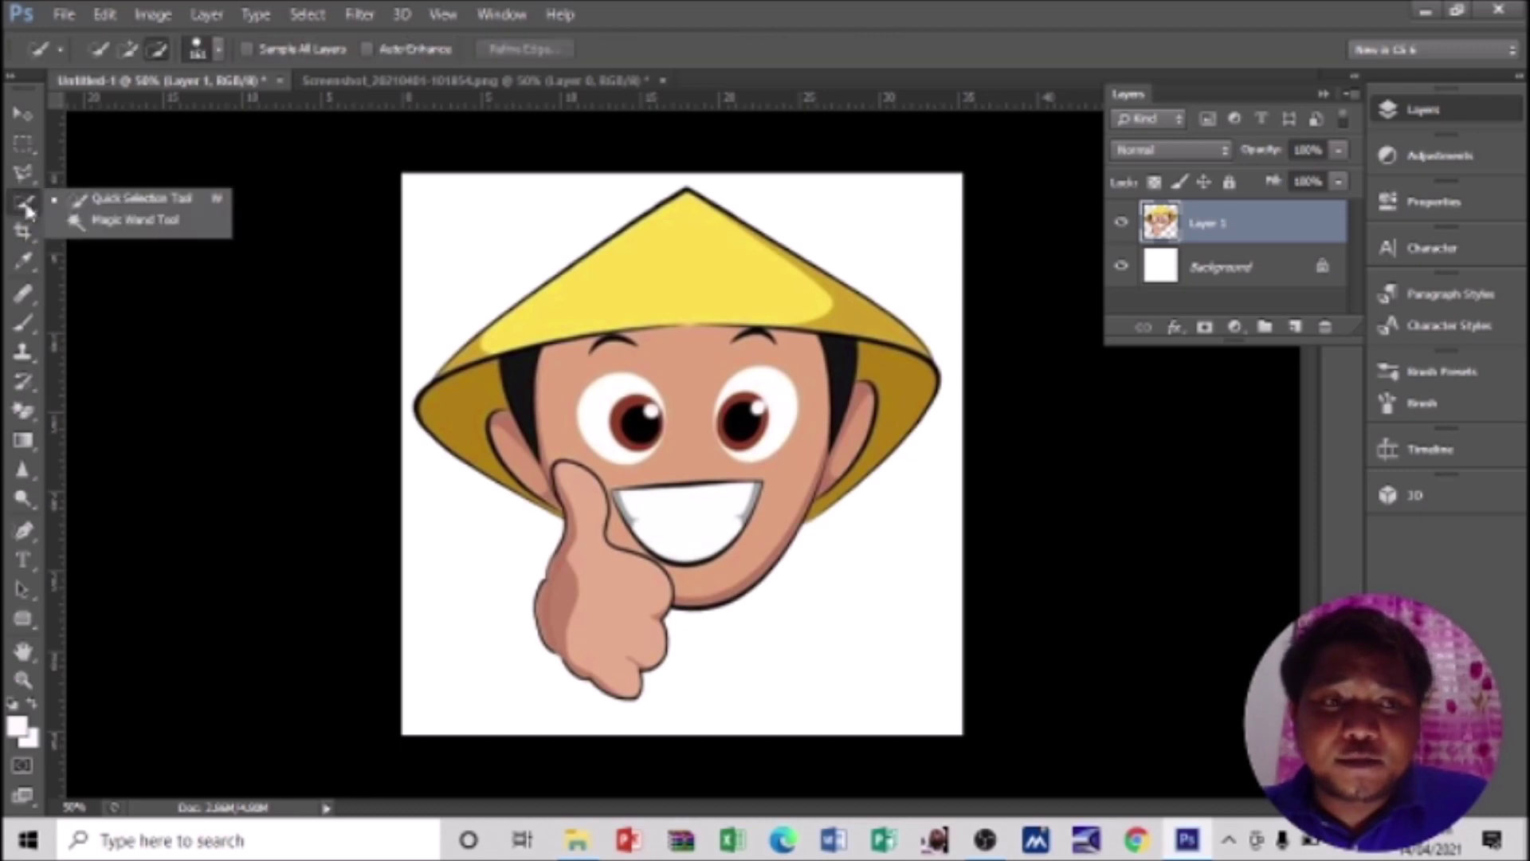
pyautogui.click(110, 201)
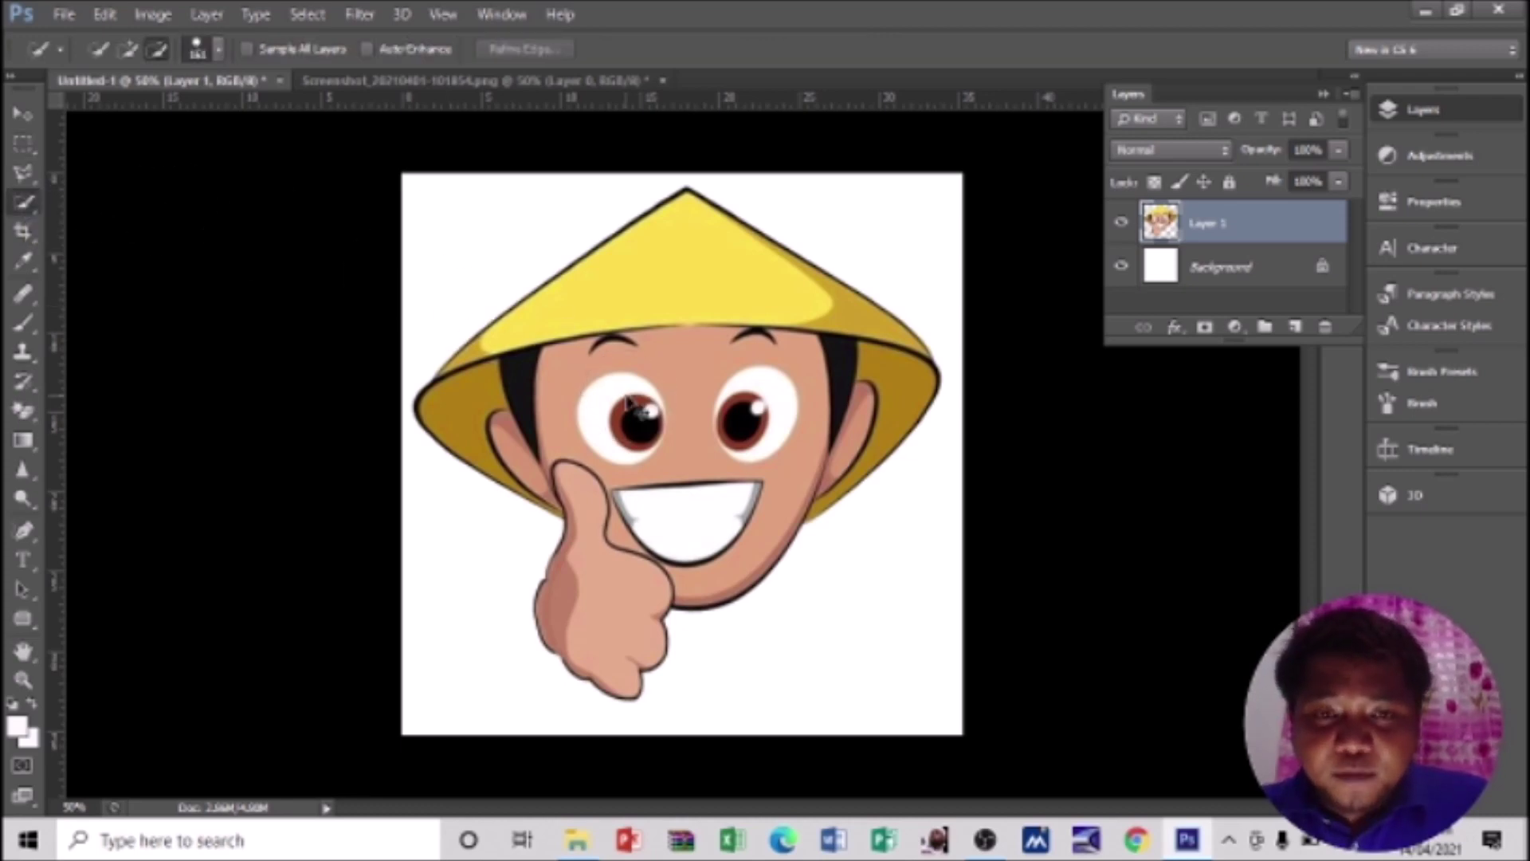
pyautogui.hotkey('ctrl', '+')
pyautogui.hotkey('ctrl', '+')
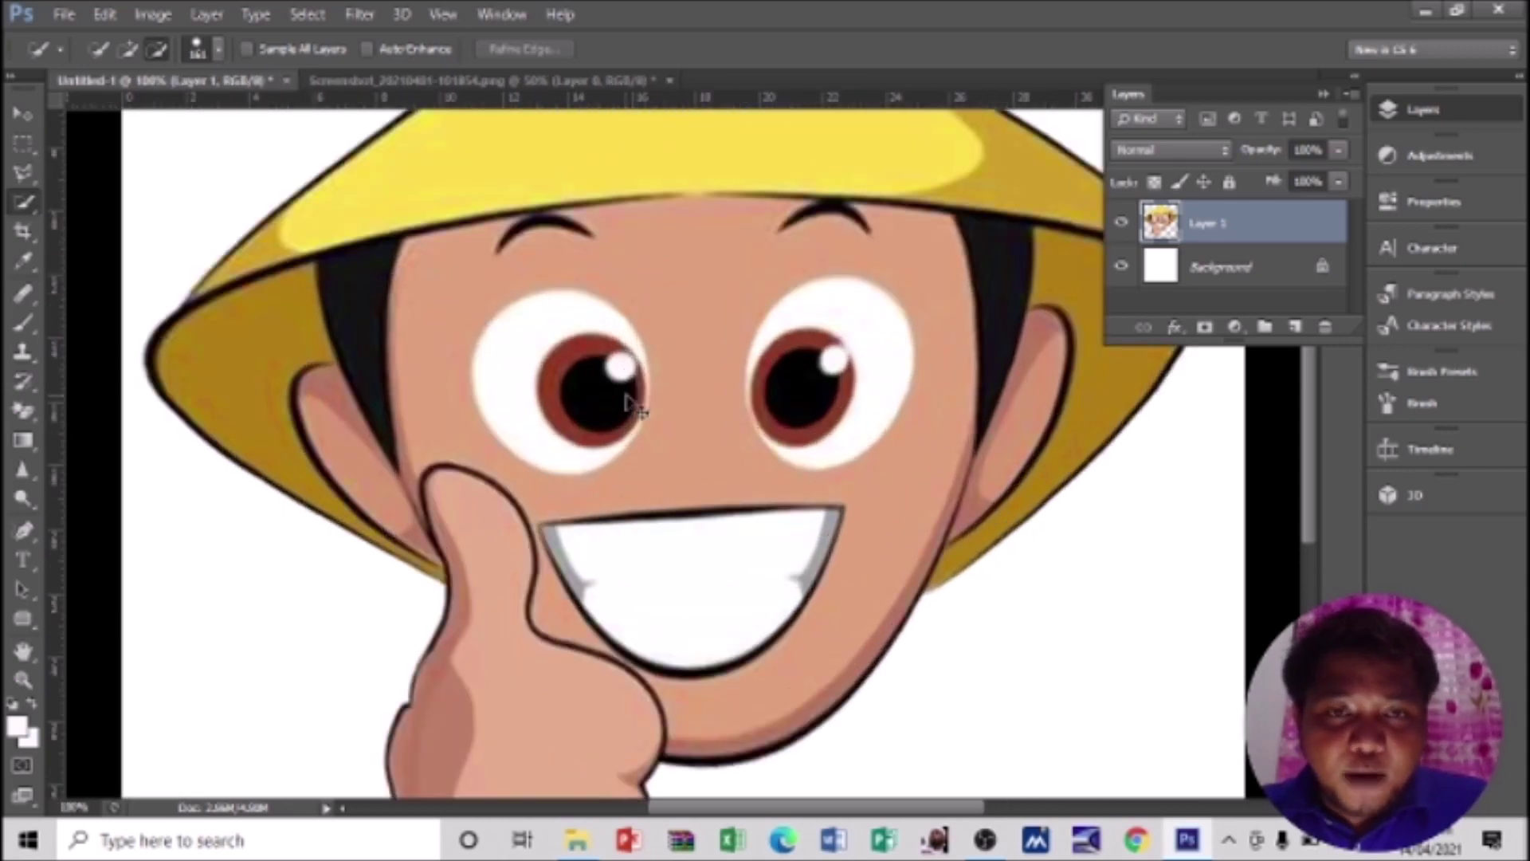
pyautogui.hotkey('ctrl', '+')
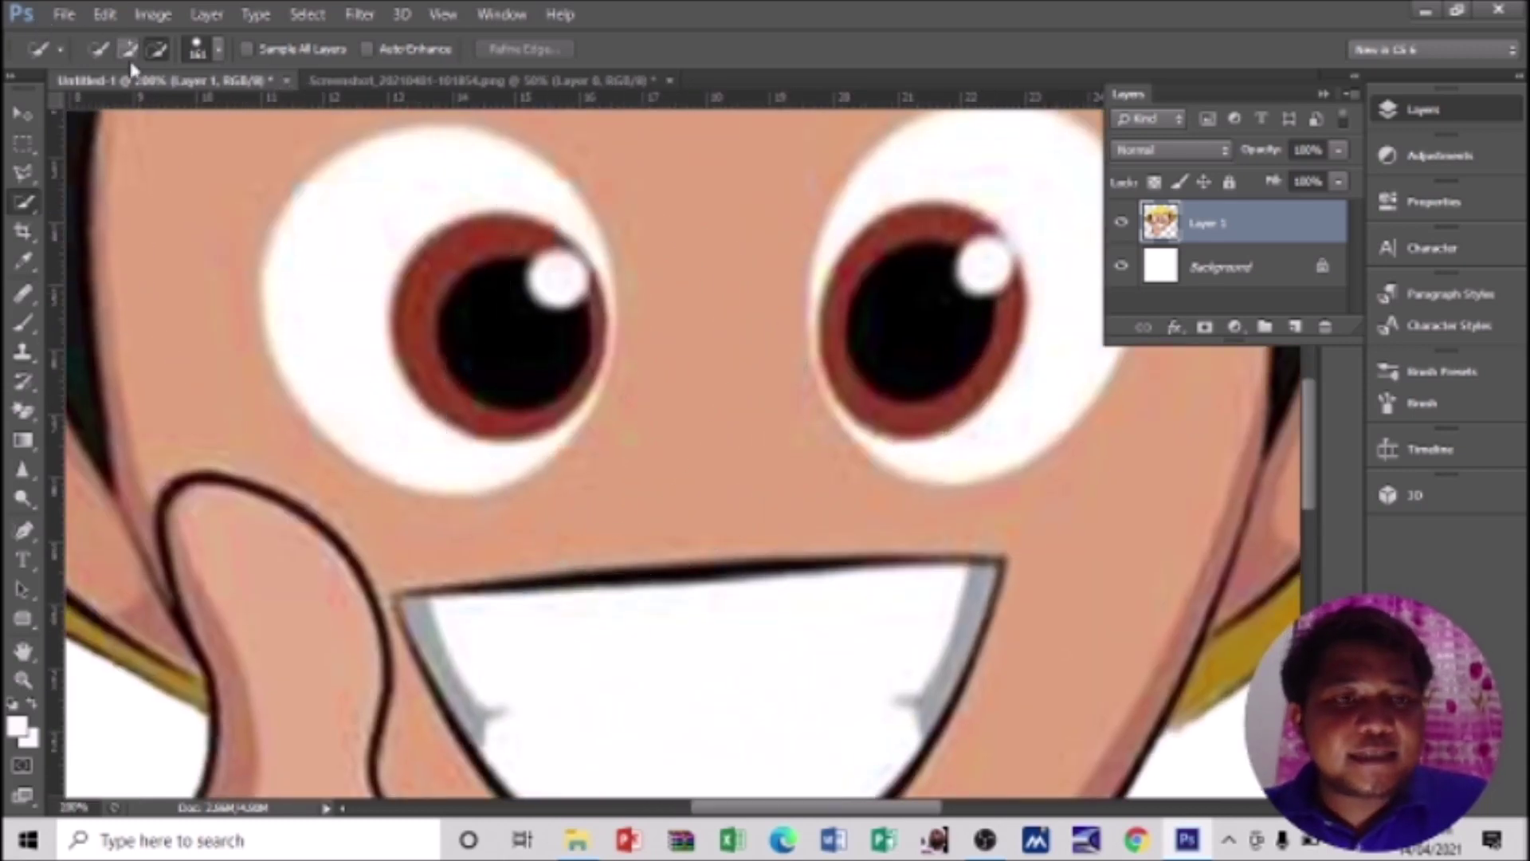
pyautogui.click(215, 50)
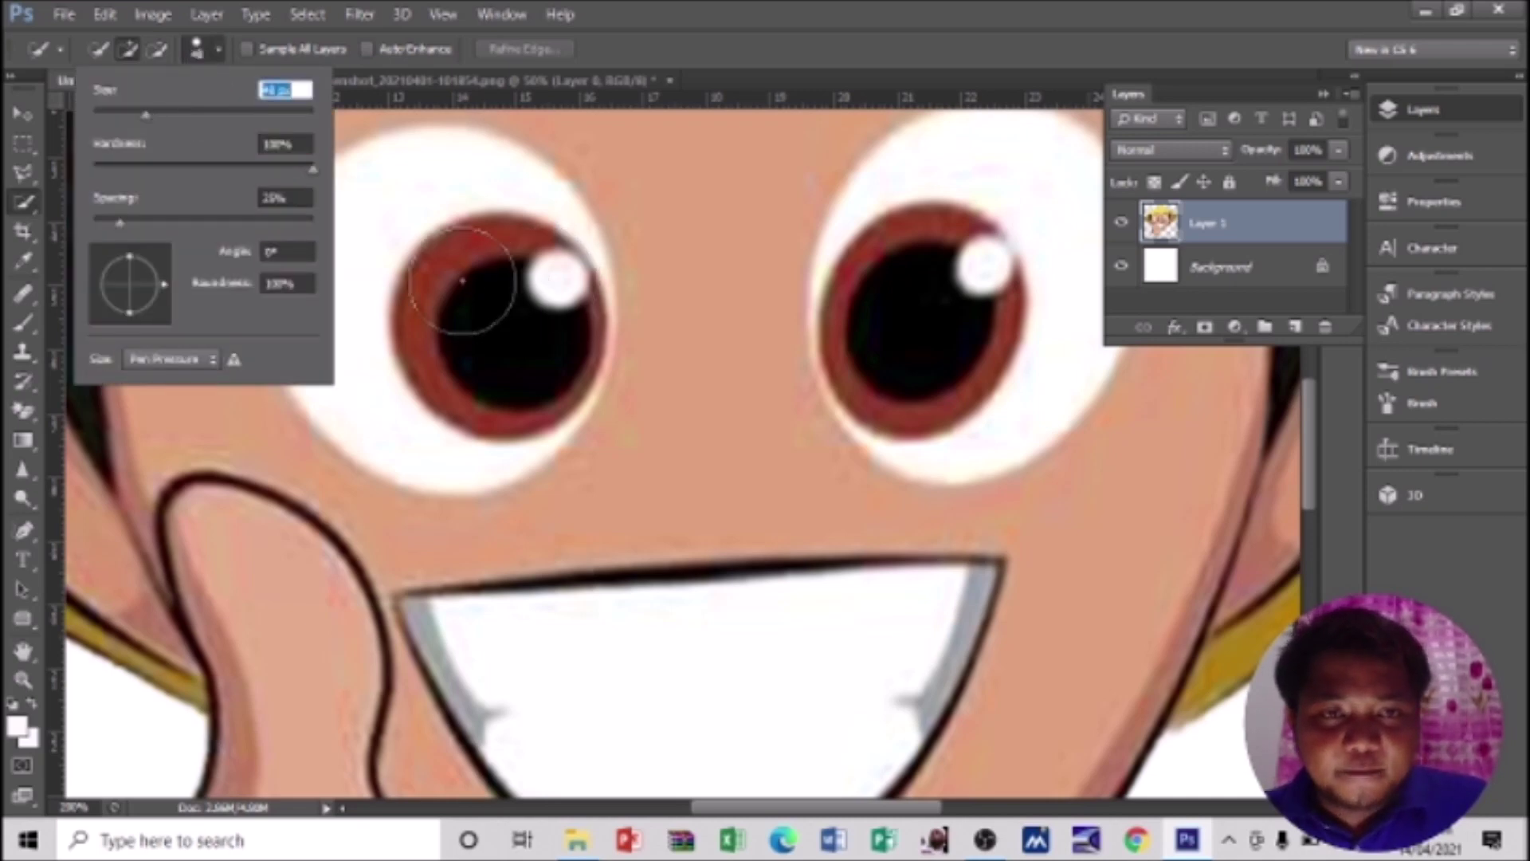
pyautogui.click(479, 296)
pyautogui.click(487, 315)
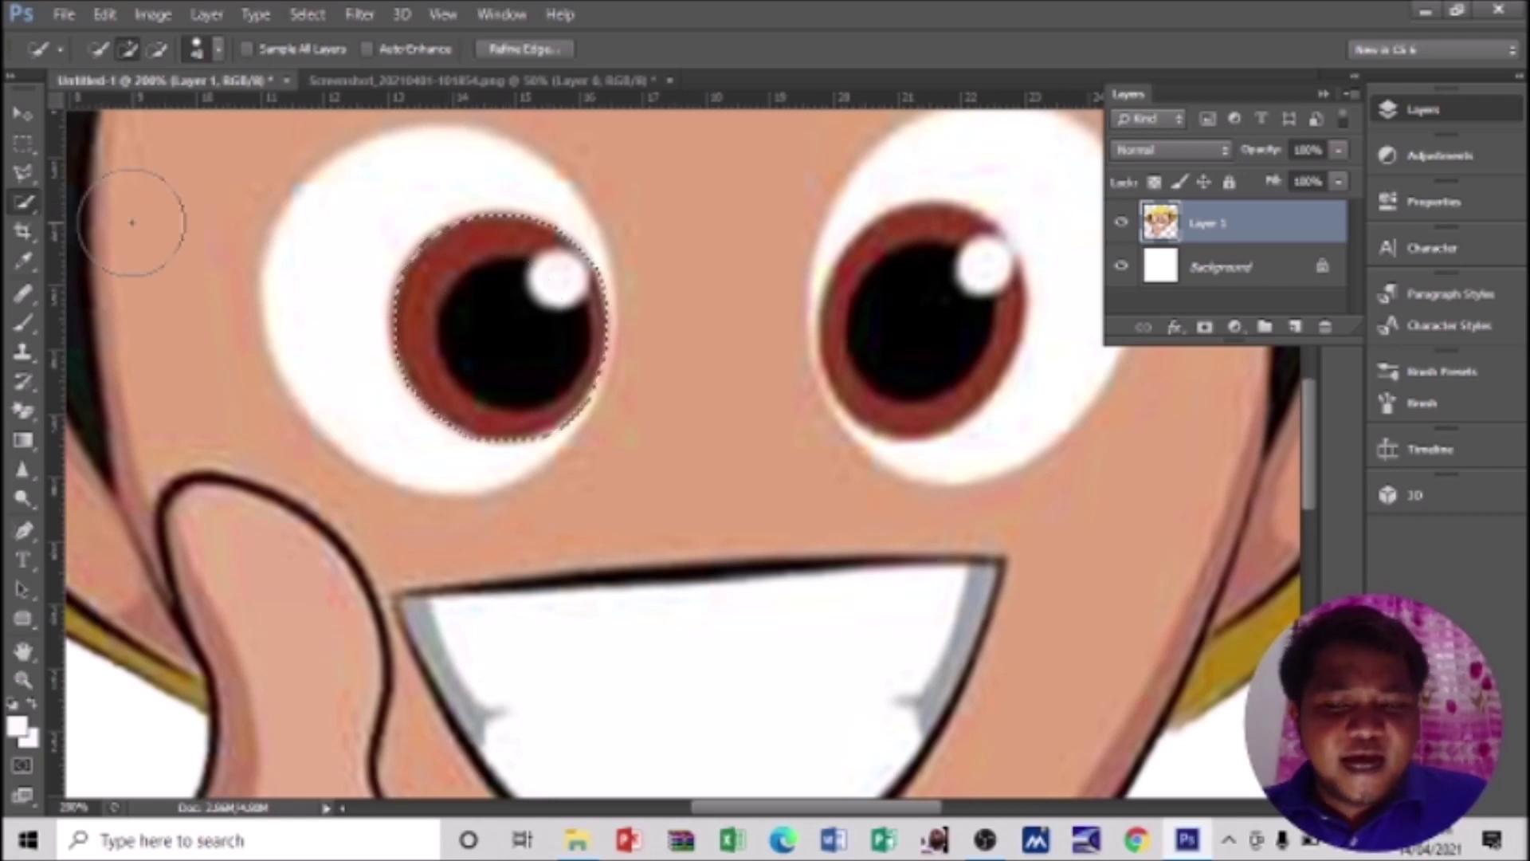
pyautogui.hotkey('ctrl', '-')
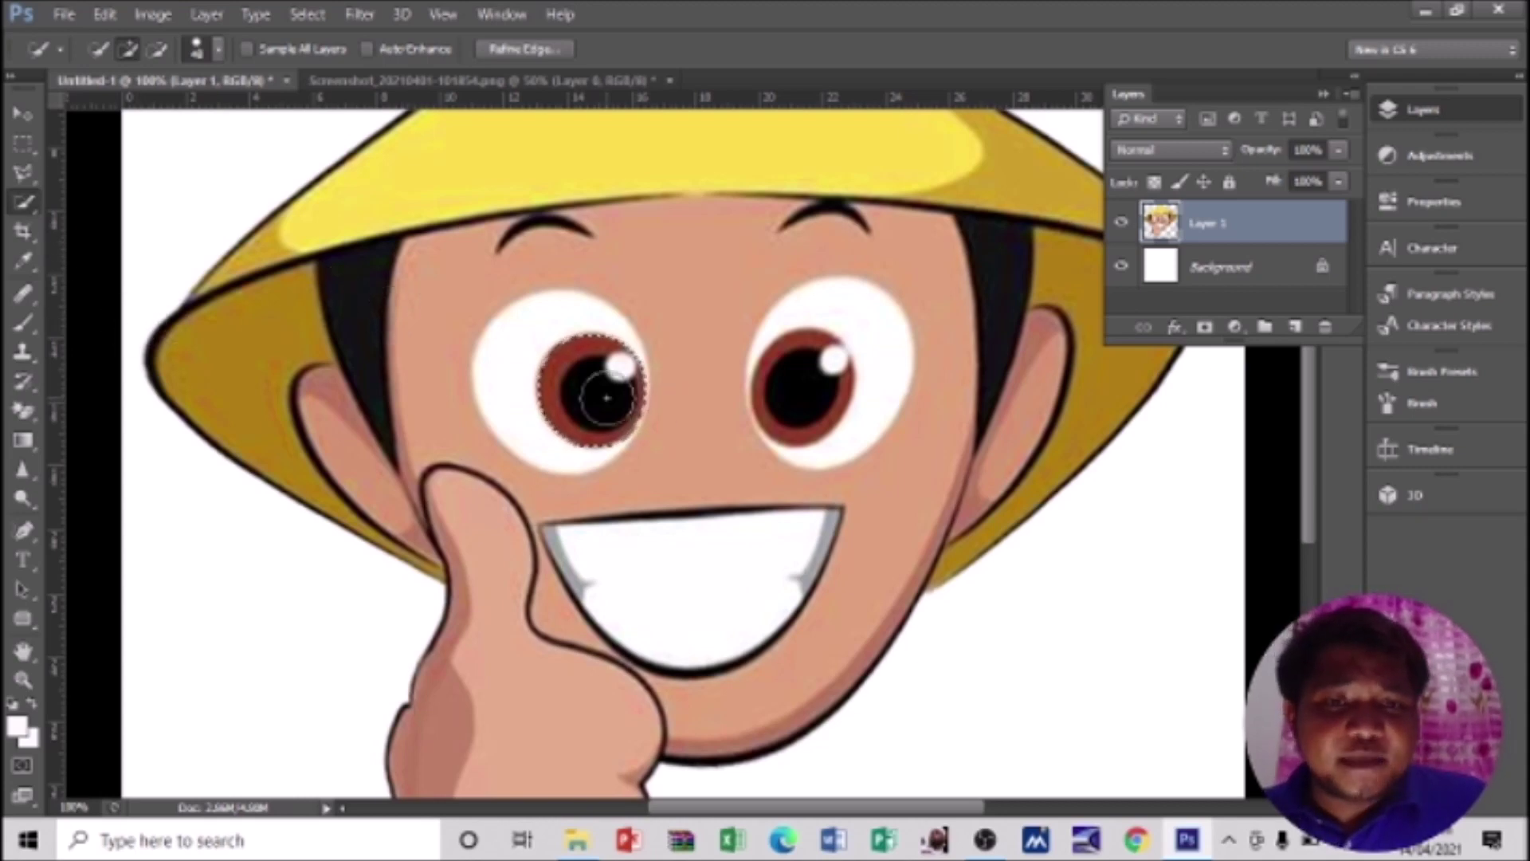
pyautogui.hotkey('ctrl', '+')
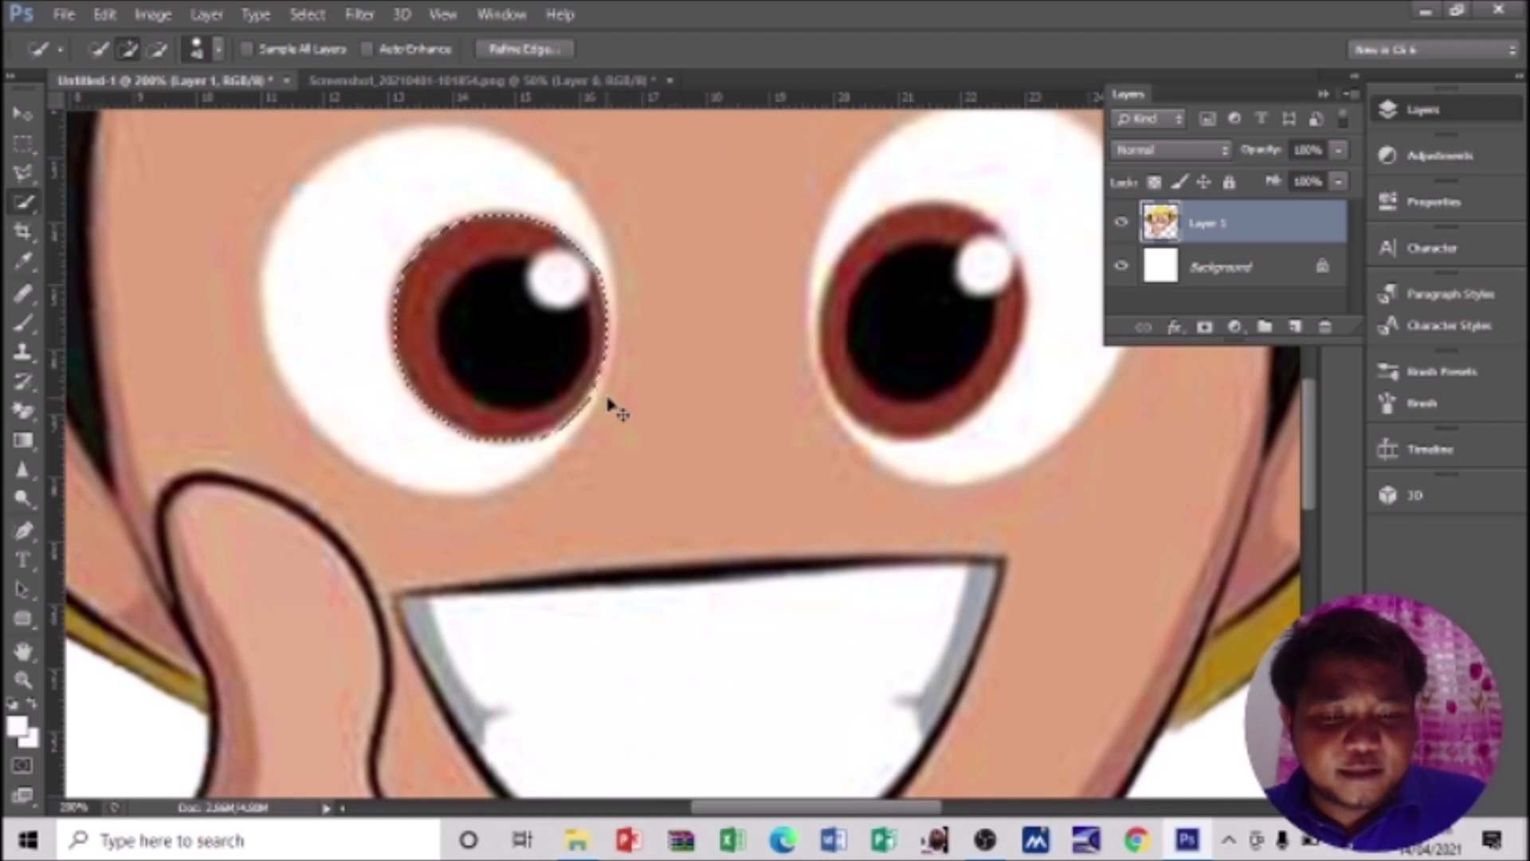
pyautogui.hotkey('ctrl', '-')
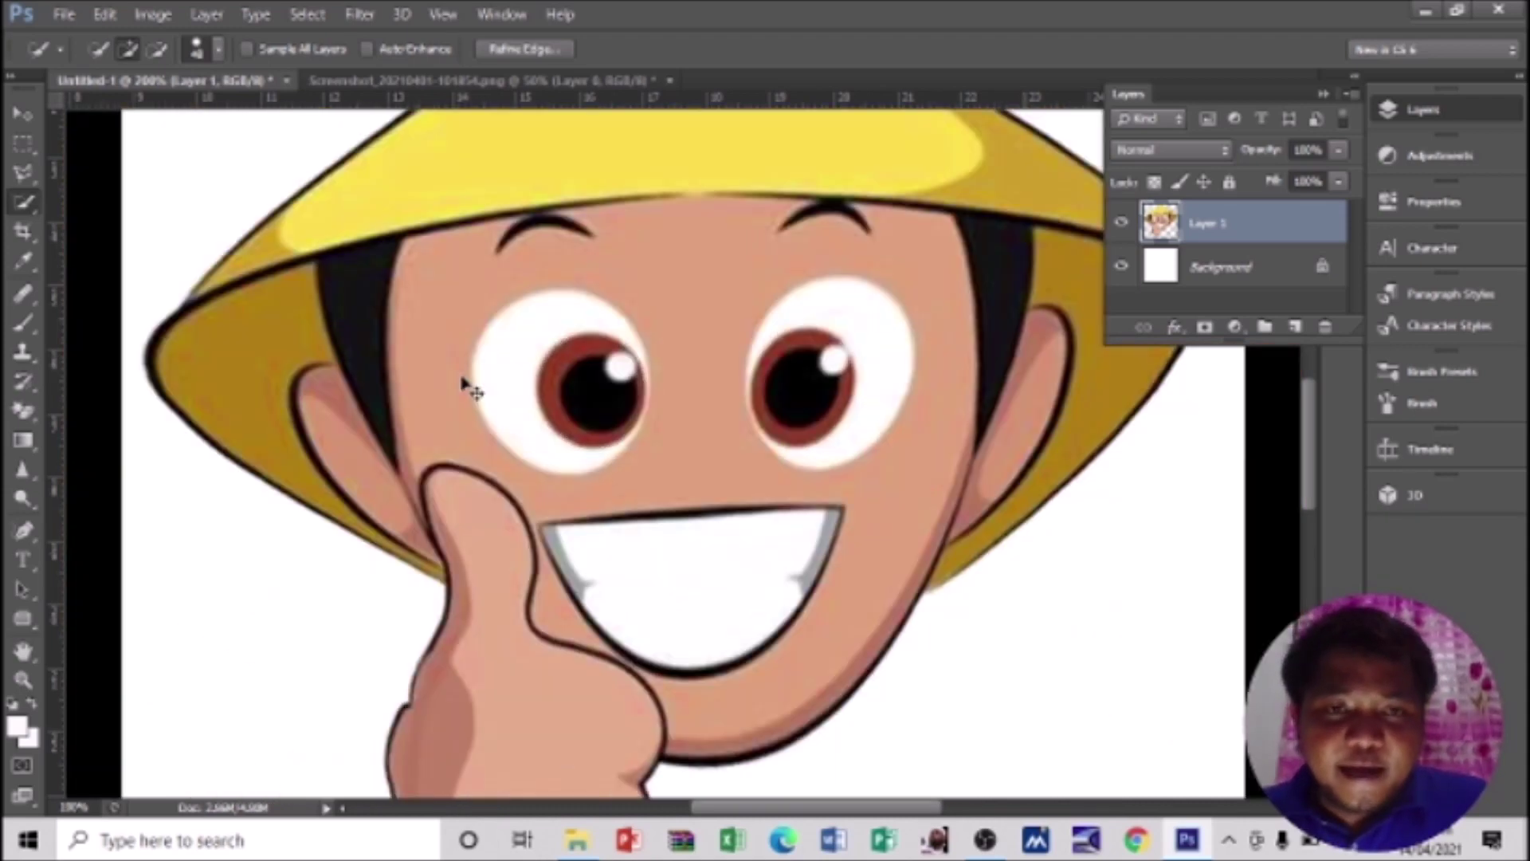
# Step: Draw a white-filled ellipse without stroke, about 154 by 162 px, over the eye above the thumb
pyautogui.click(23, 619)
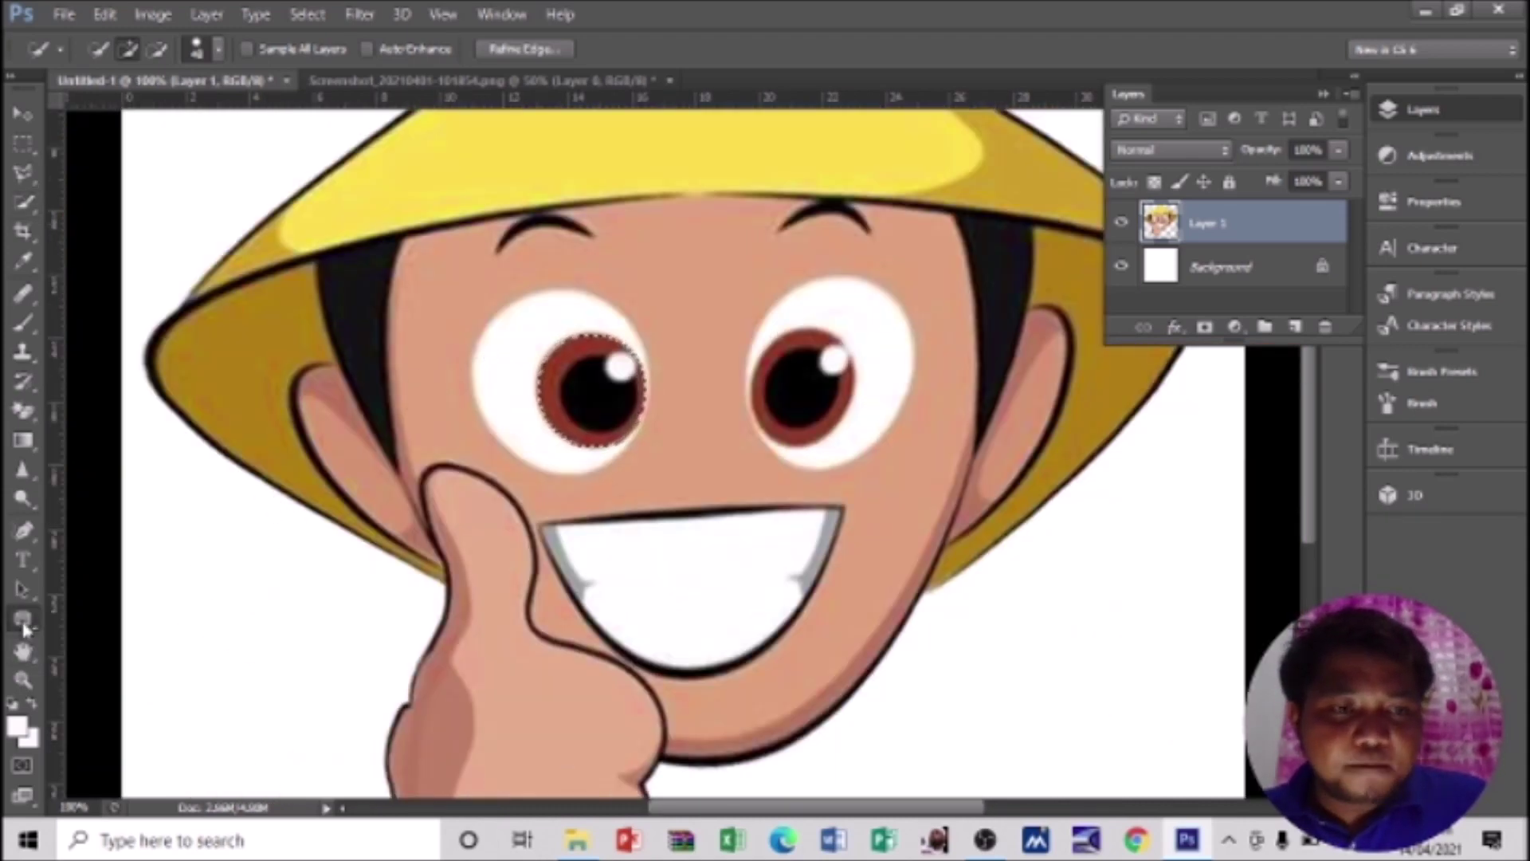
pyautogui.click(23, 626)
pyautogui.click(23, 622)
pyautogui.click(122, 660)
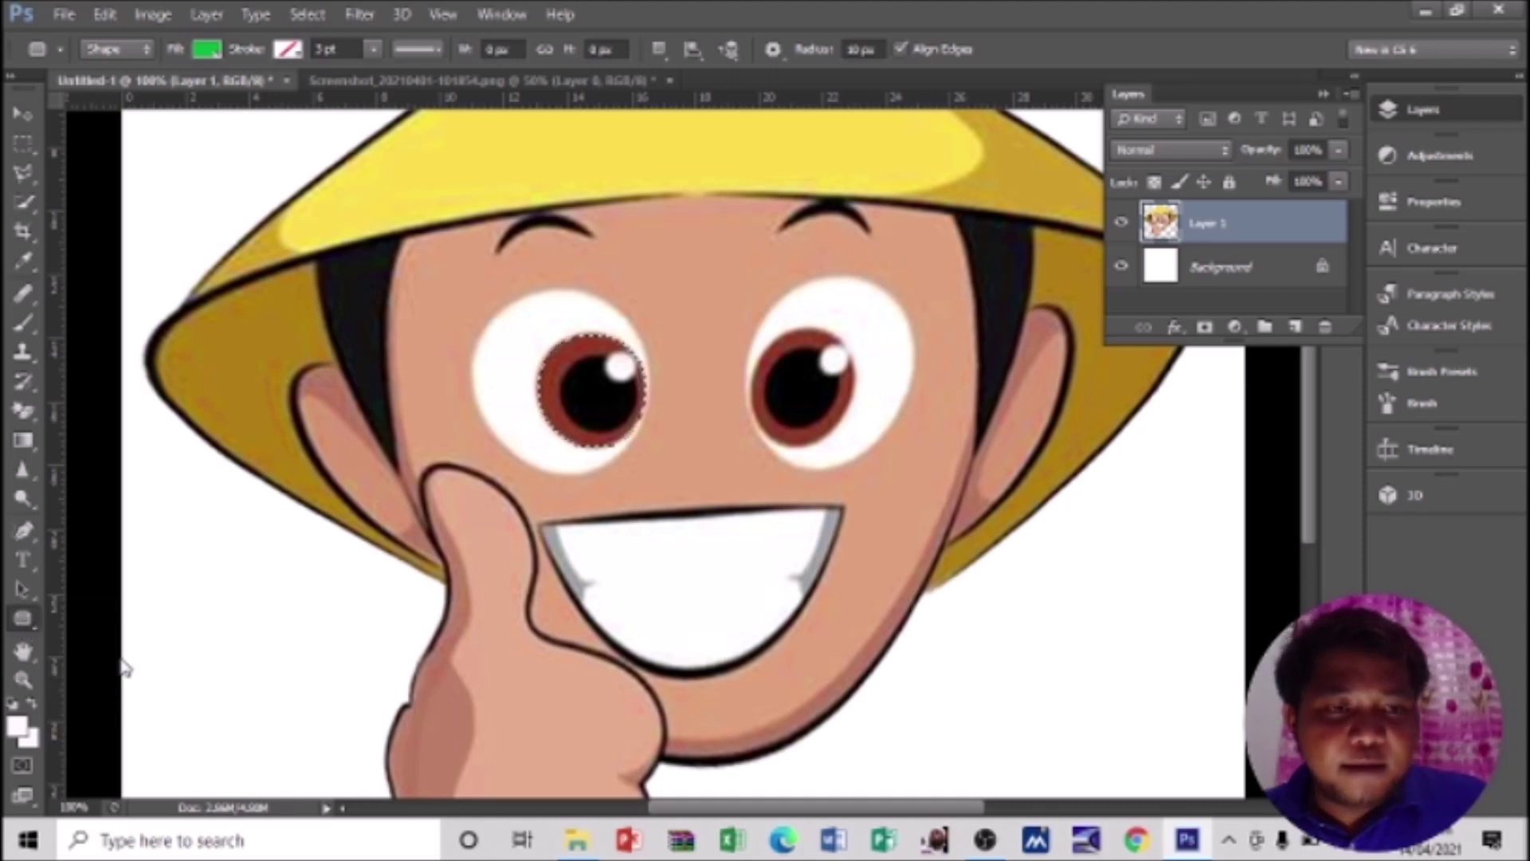
pyautogui.moveTo(503, 322); pyautogui.dragTo(616, 430)
pyautogui.hotkey('ctrl', 'z')
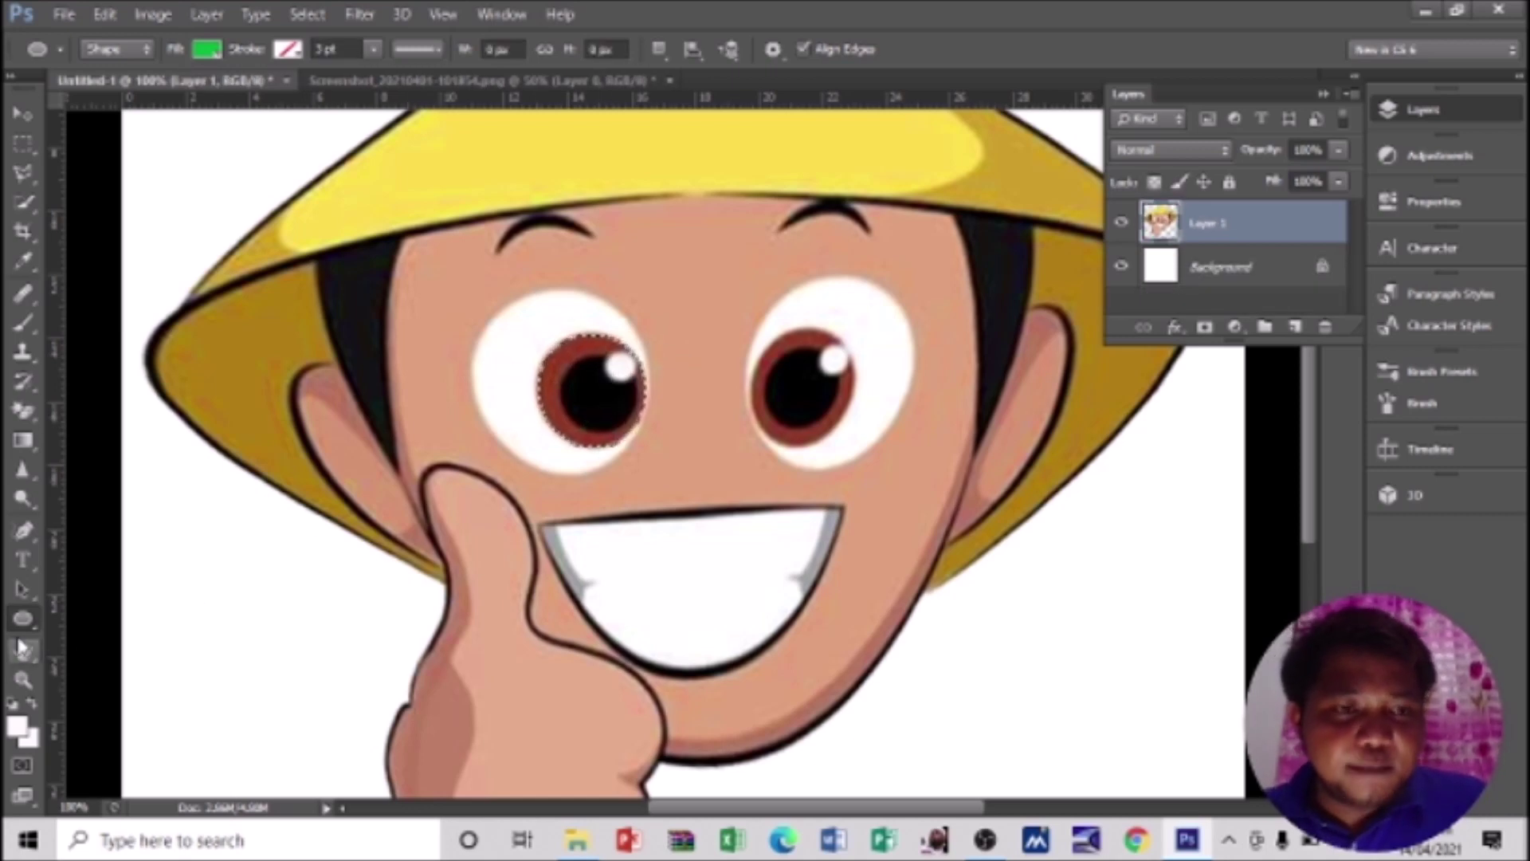
pyautogui.click(209, 51)
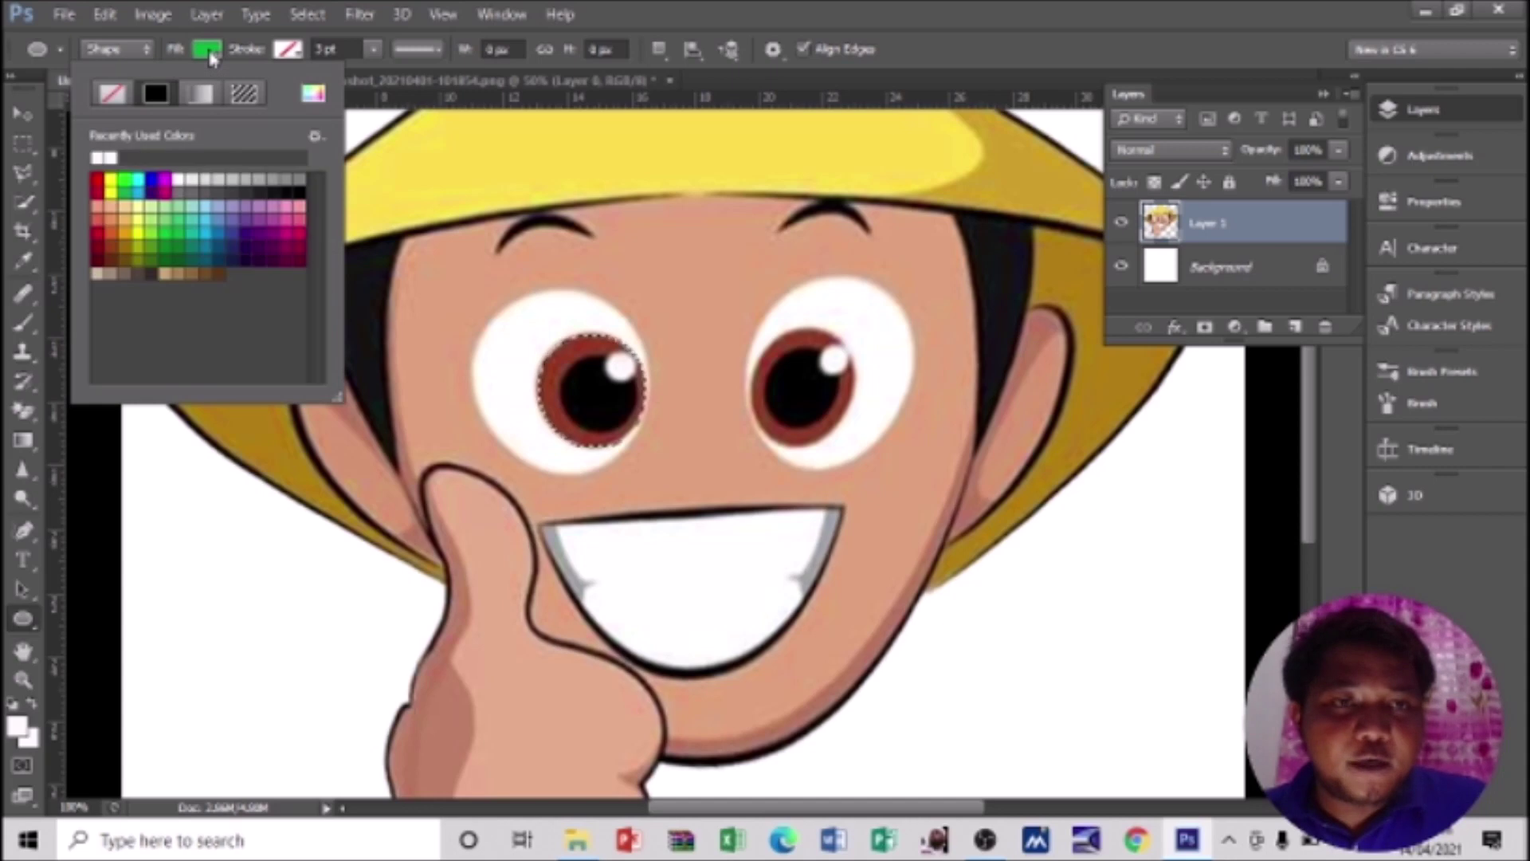
pyautogui.click(179, 180)
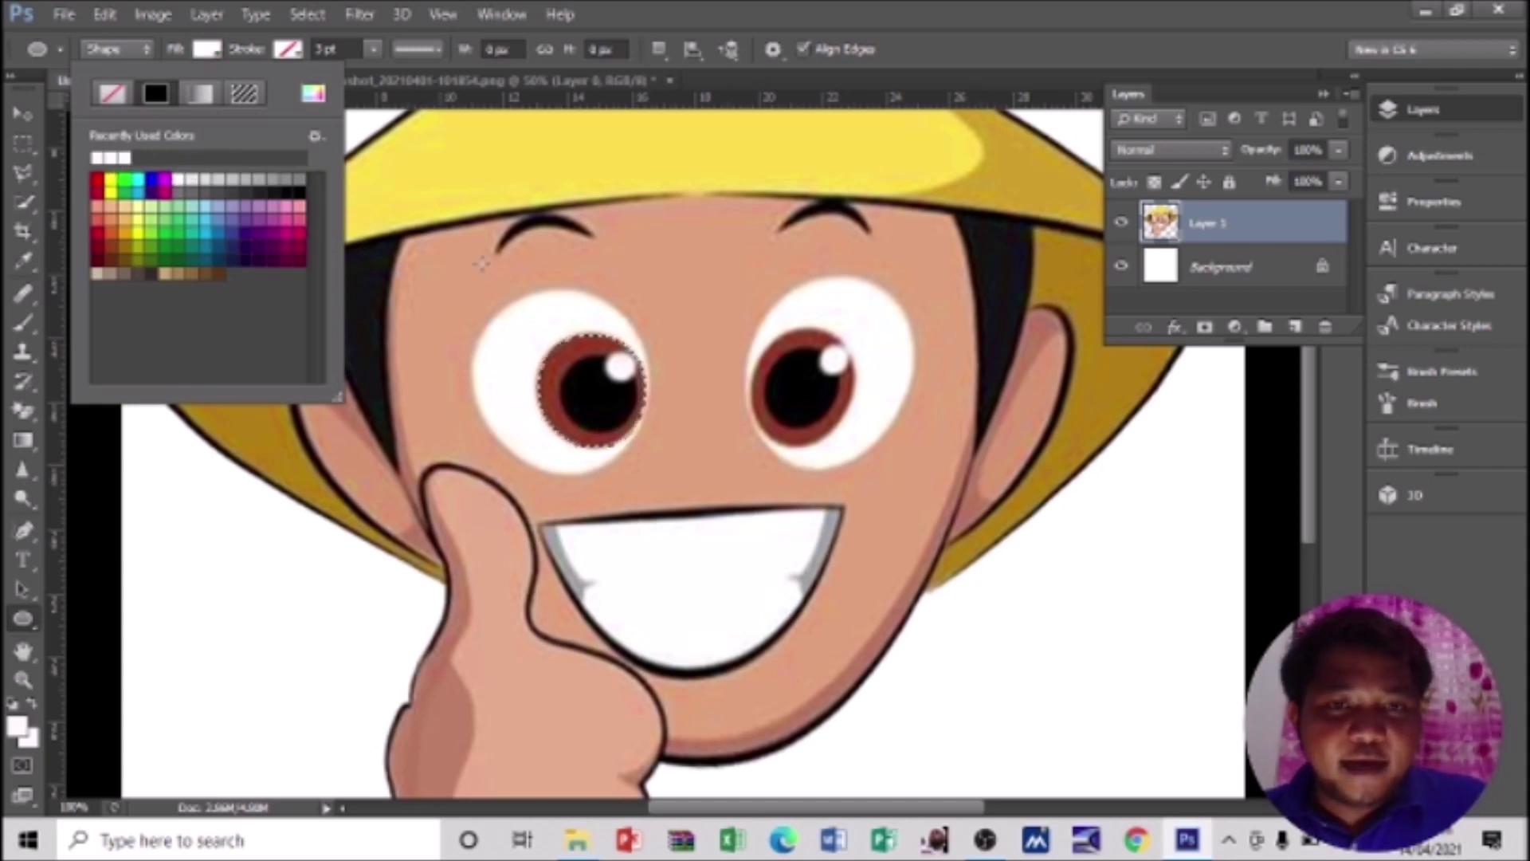
pyautogui.moveTo(498, 311); pyautogui.dragTo(672, 495)
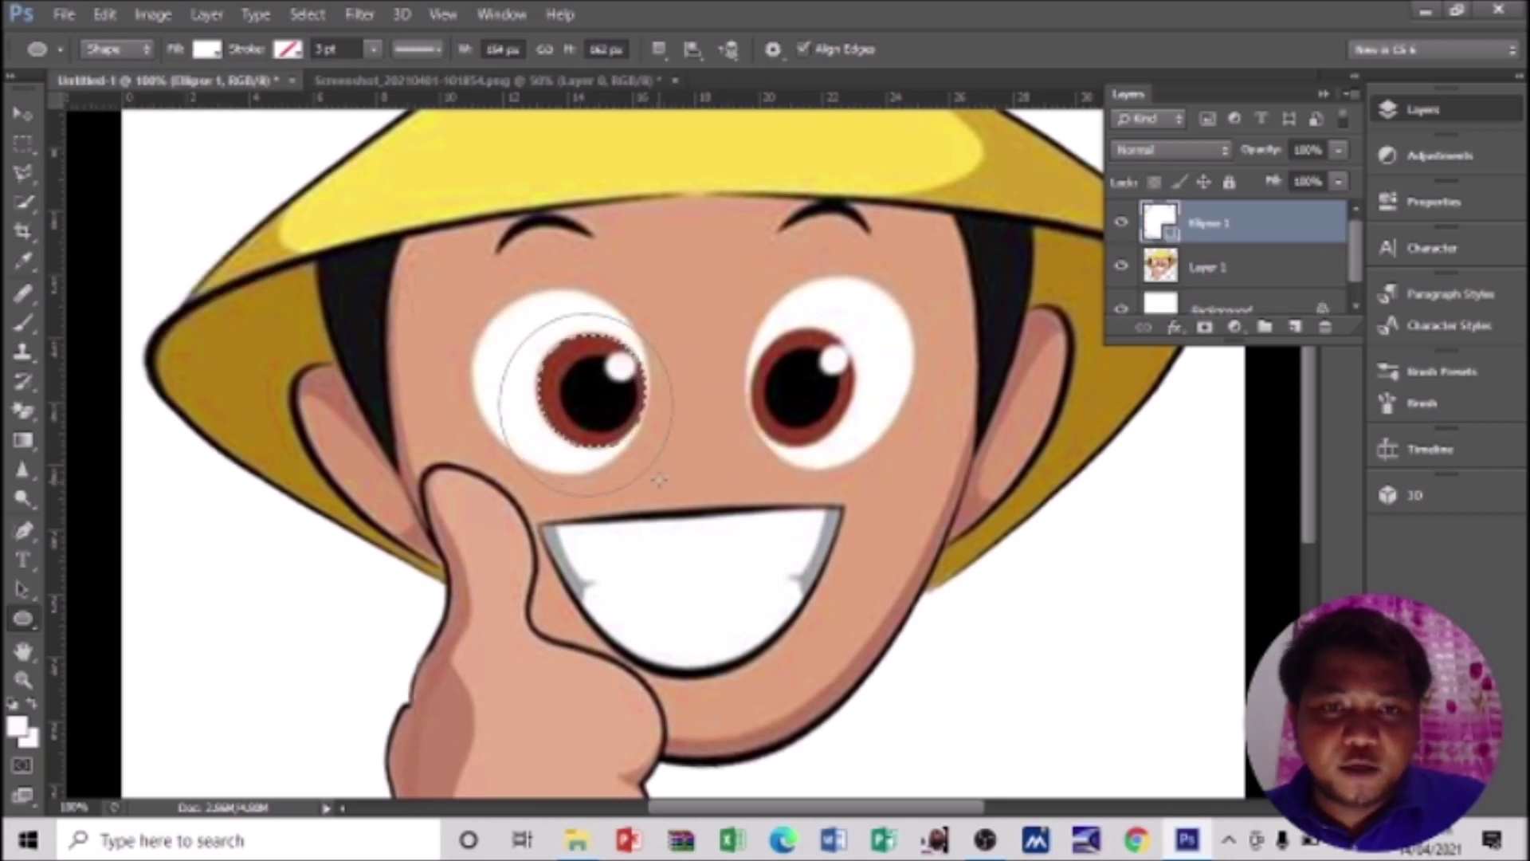
# Step: Move the white ellipse over the white of the eye and enlarge it to about 168 by 177 px with Free Transform
pyautogui.hotkey('ctrl', 't')
pyautogui.moveTo(625, 465); pyautogui.dragTo(601, 444)
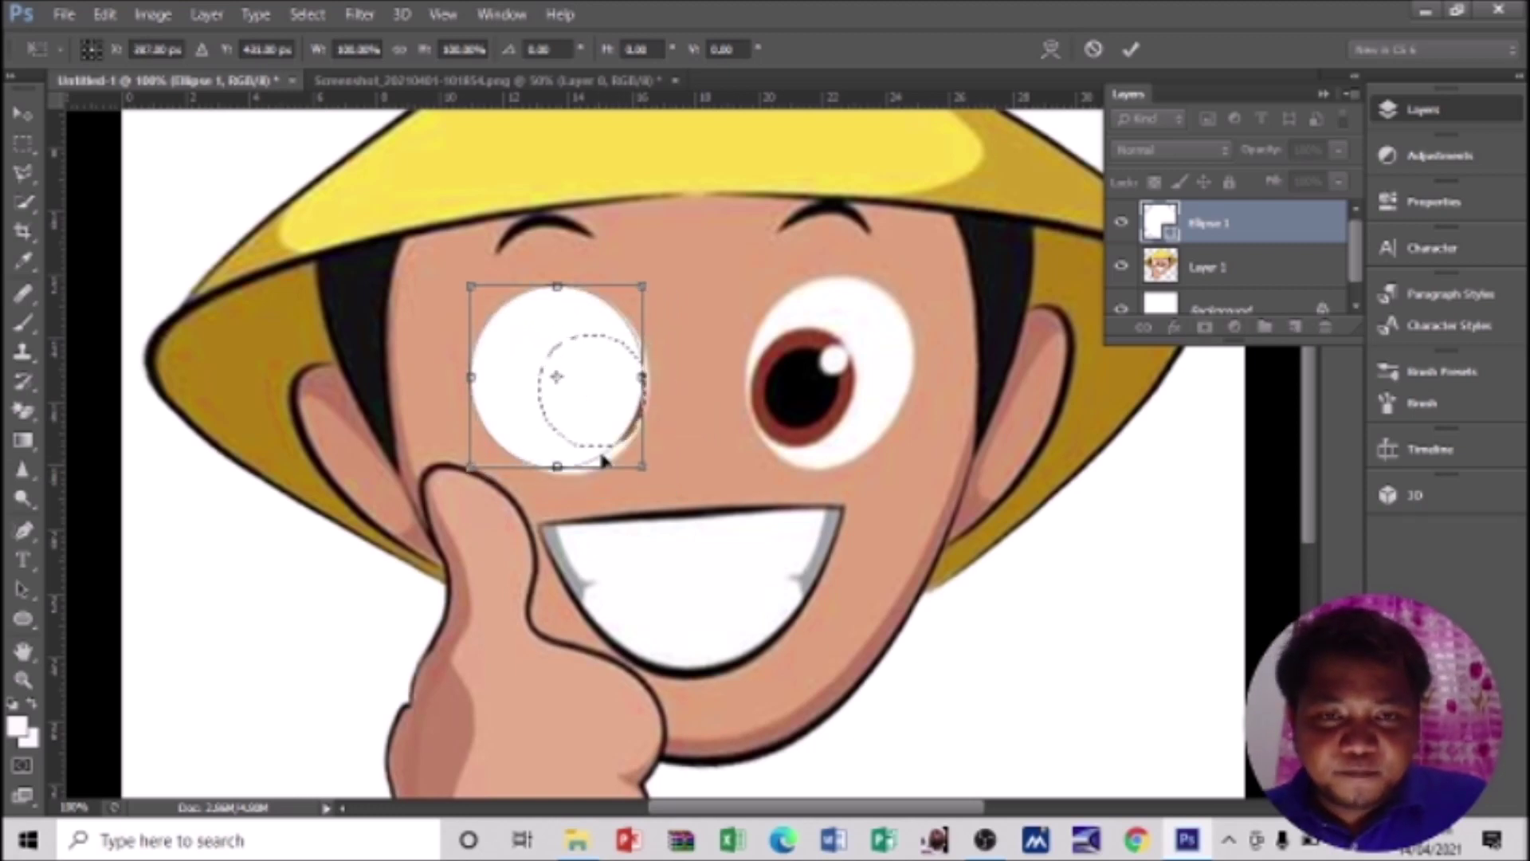
pyautogui.moveTo(642, 466); pyautogui.dragTo(659, 479)
pyautogui.press('Return')
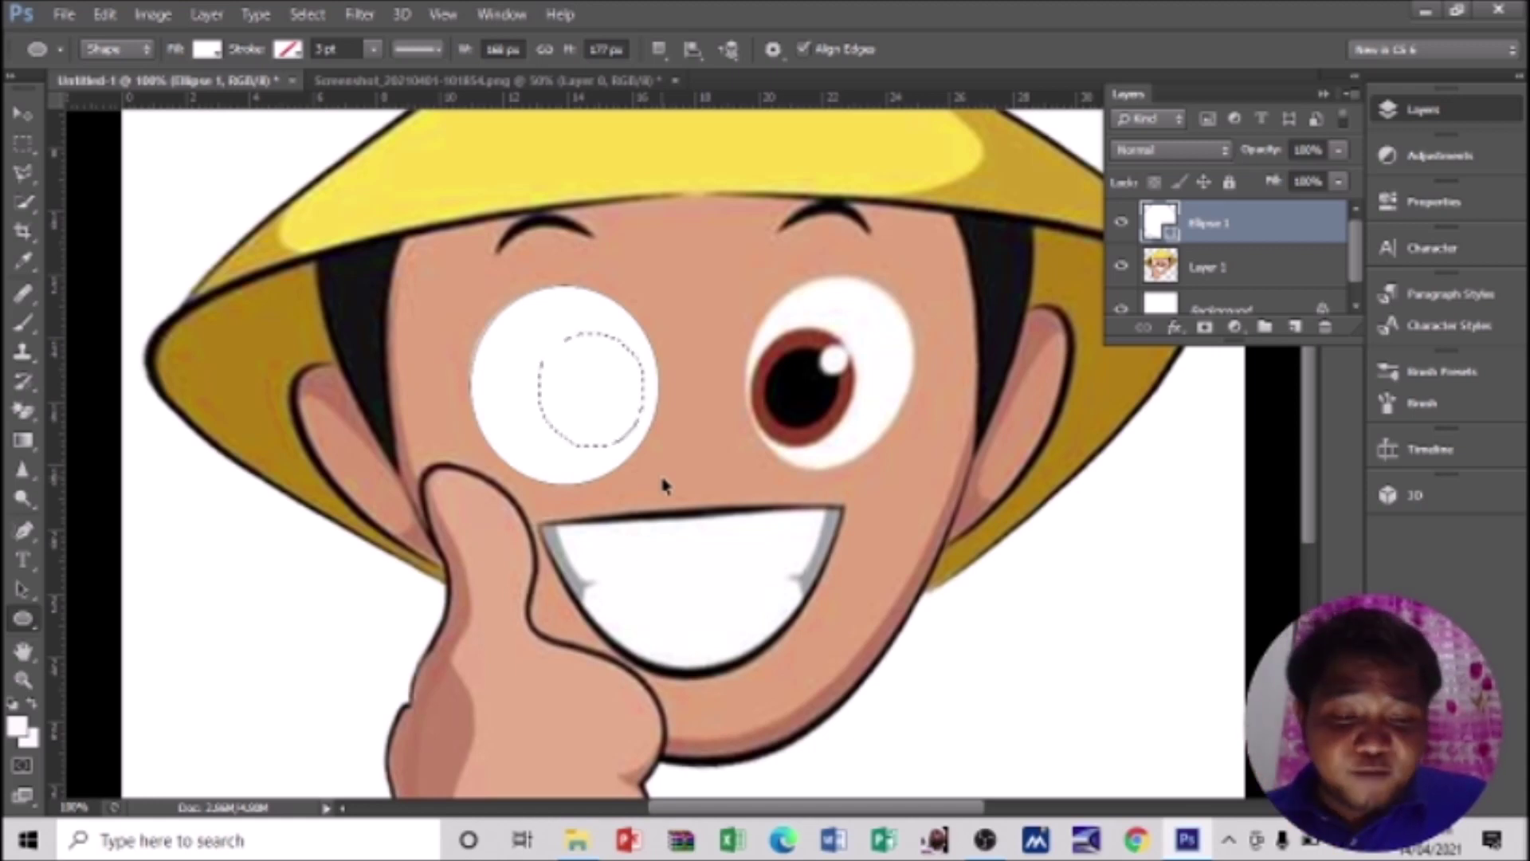
# Step: Paste the copied iris onto a new layer above the ellipse and centre it horizontally in the white eye with Free Transform
pyautogui.hotkey('ctrl', 'shift', 'alt', 'n')
pyautogui.hotkey('ctrl', 'v')
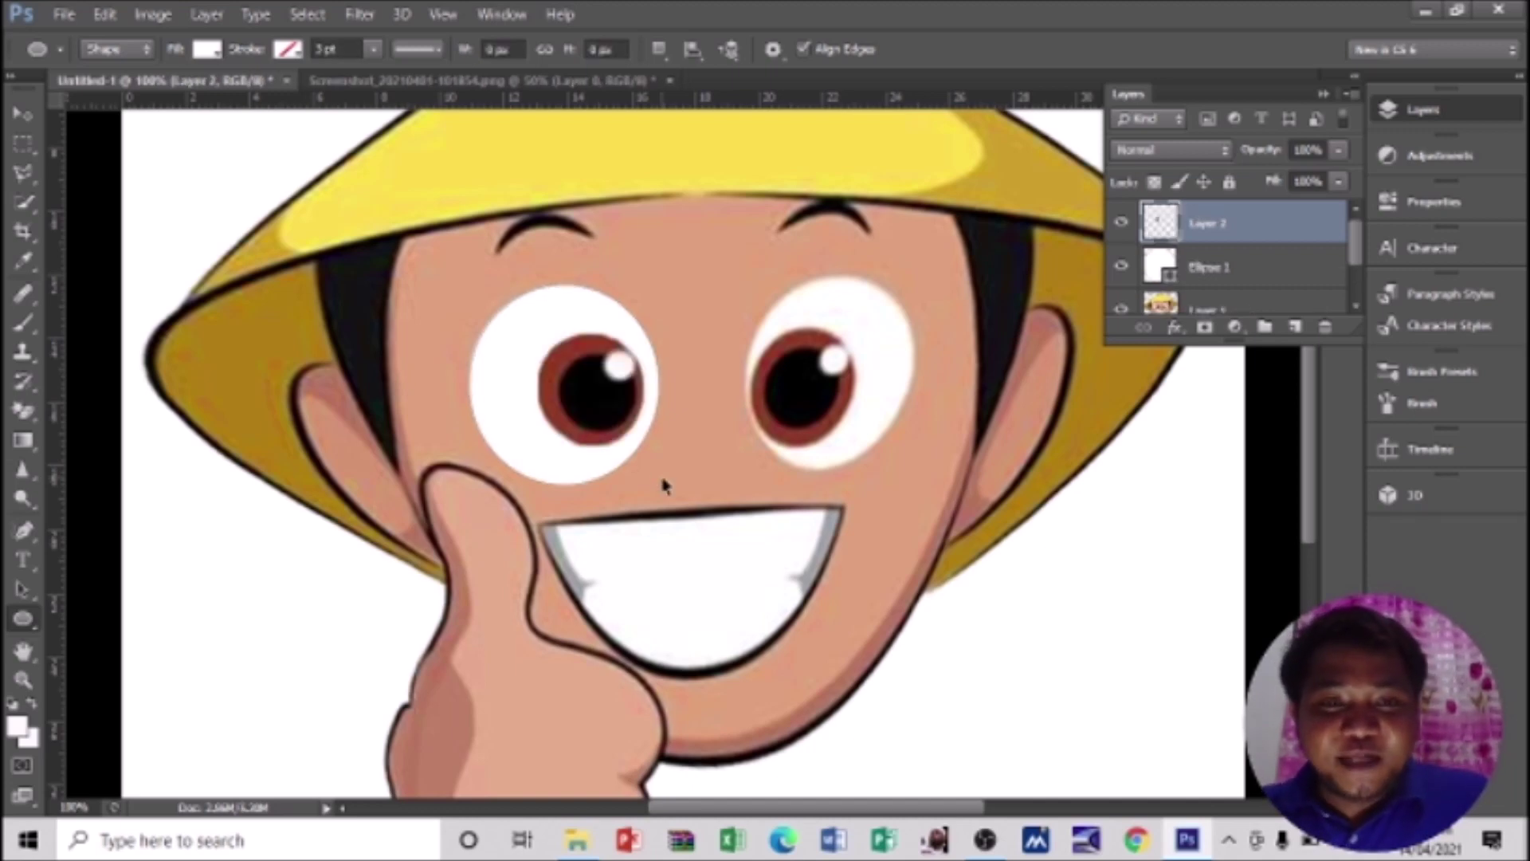
pyautogui.hotkey('ctrl', 't')
pyautogui.press('Left')
pyautogui.press('Left')
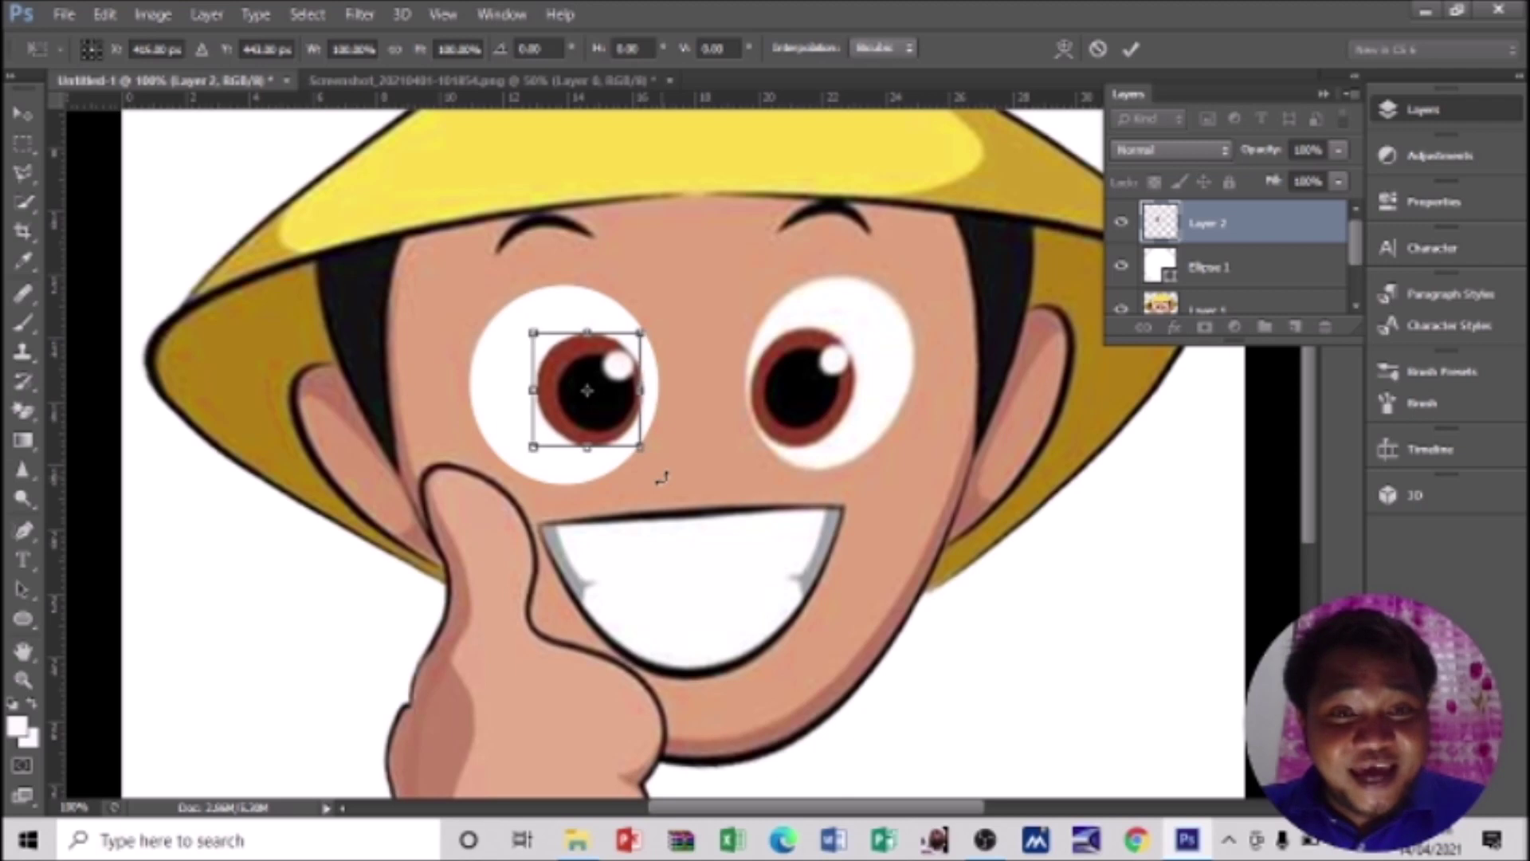
pyautogui.press('Left')
pyautogui.press('Left')
pyautogui.press('Left')
pyautogui.press('Left')
pyautogui.press('Left')
pyautogui.press('Right')
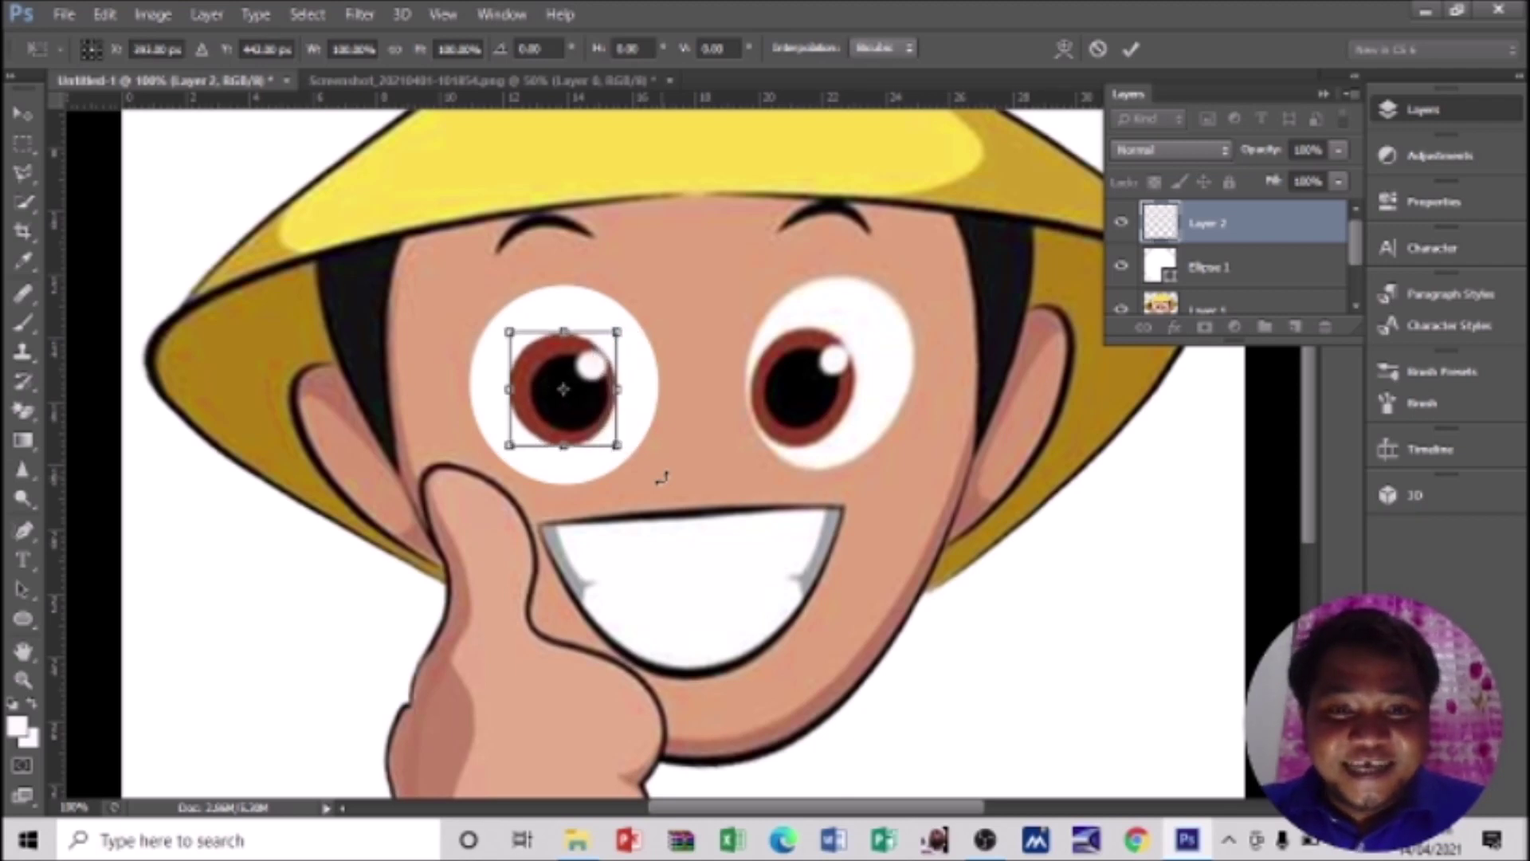
pyautogui.press('u')
pyautogui.press('Return')
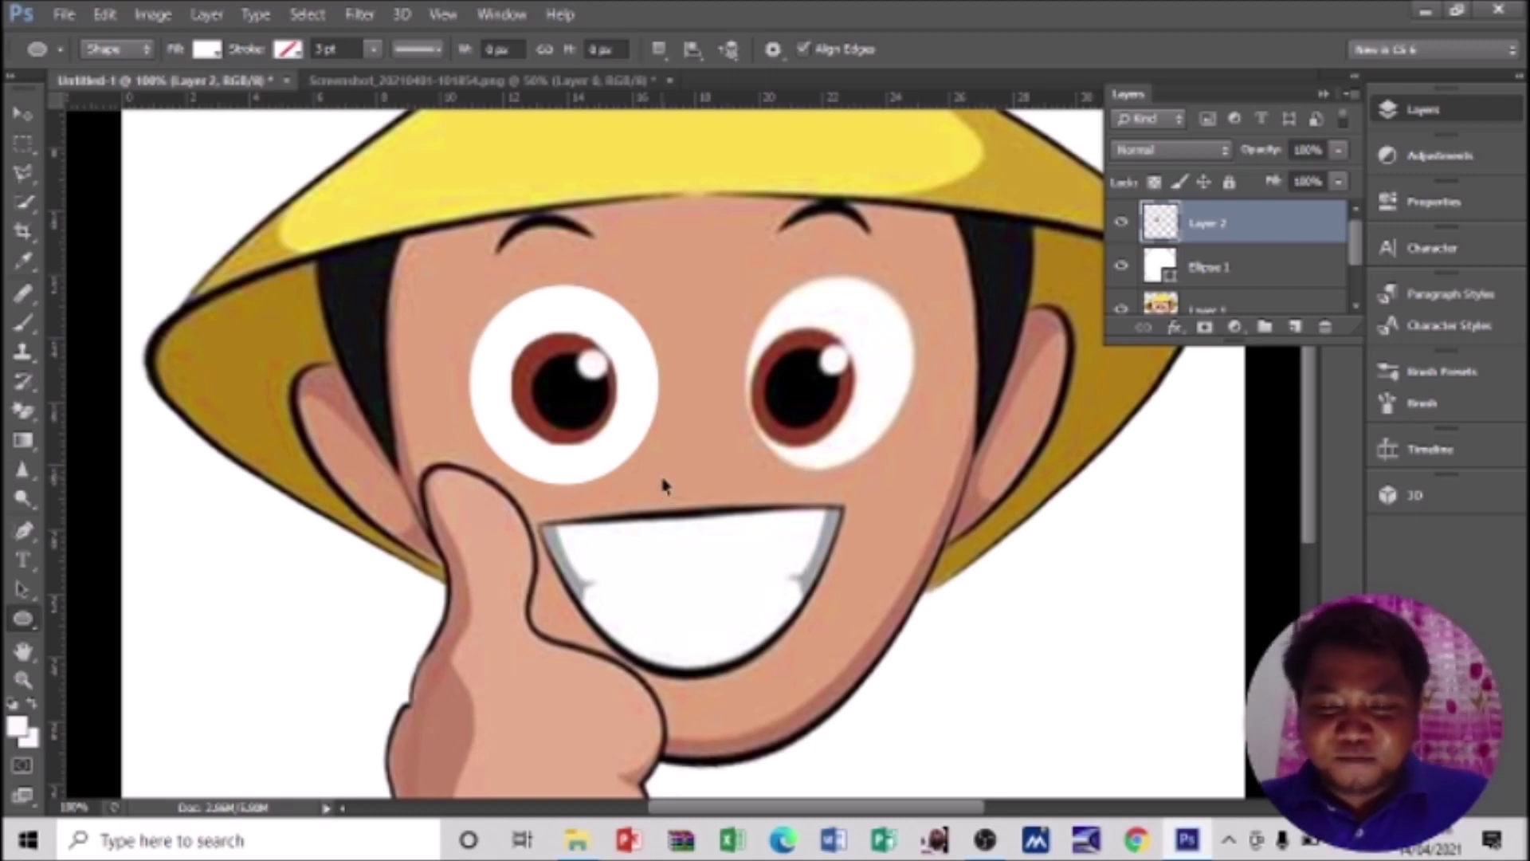
pyautogui.scroll(-2, 663, 484)
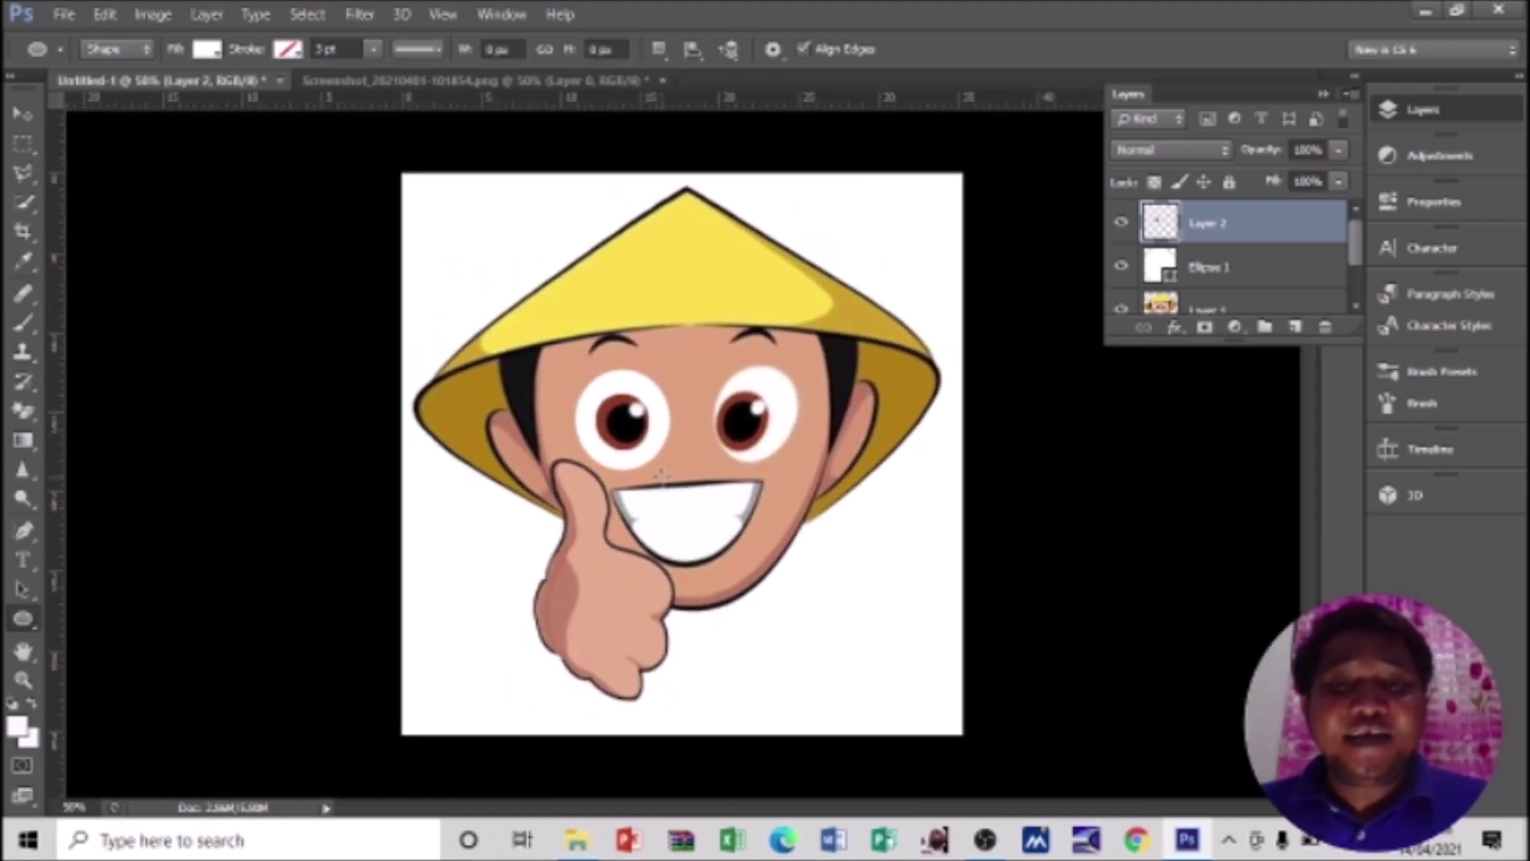